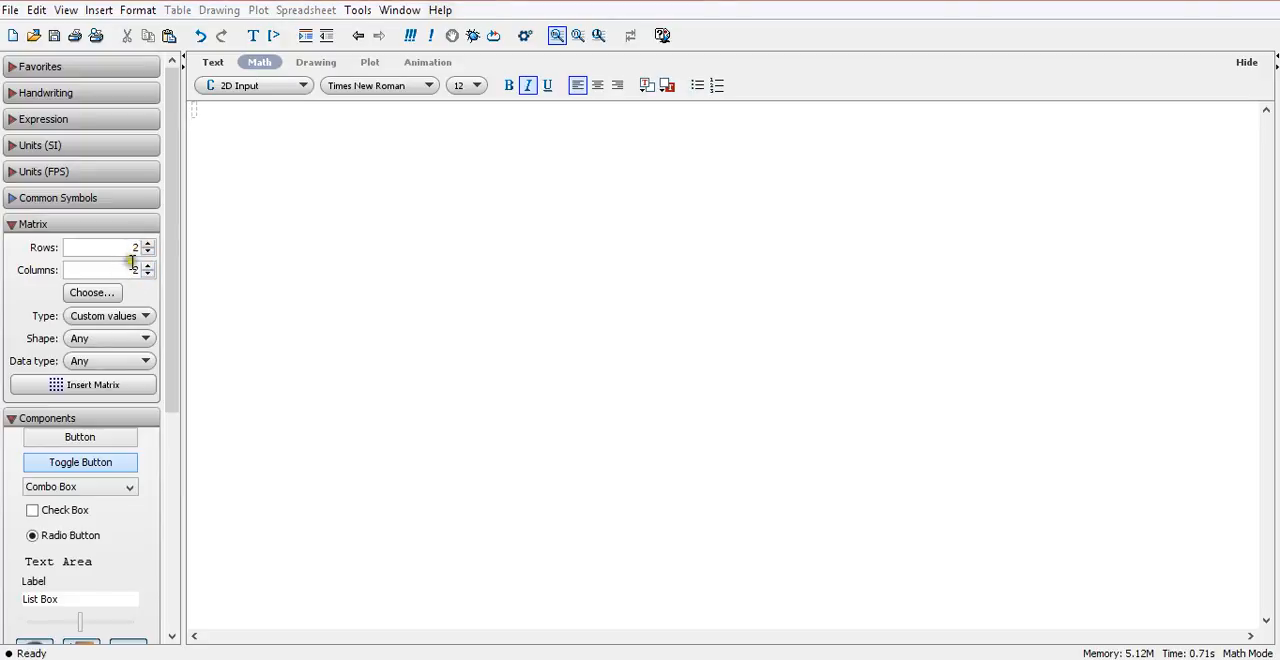
# Insert a 2-by-2 matrix template with custom values and assign it to P using :=.
pyautogui.click(57, 390)
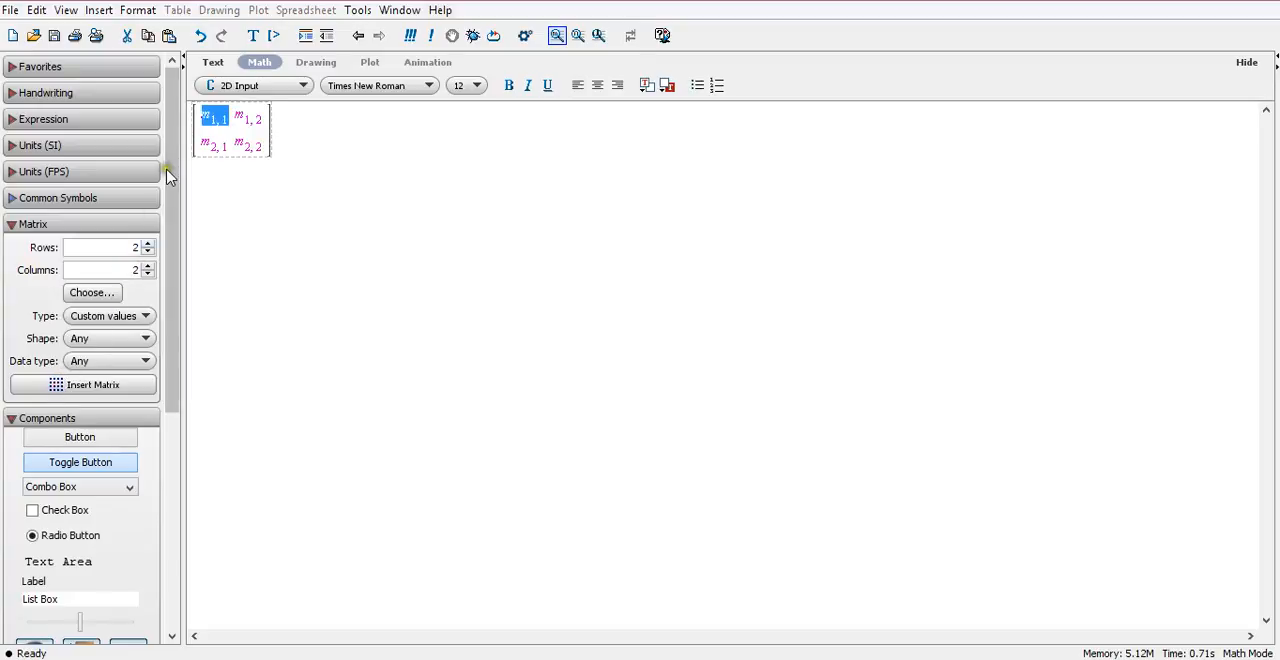
pyautogui.click(189, 127)
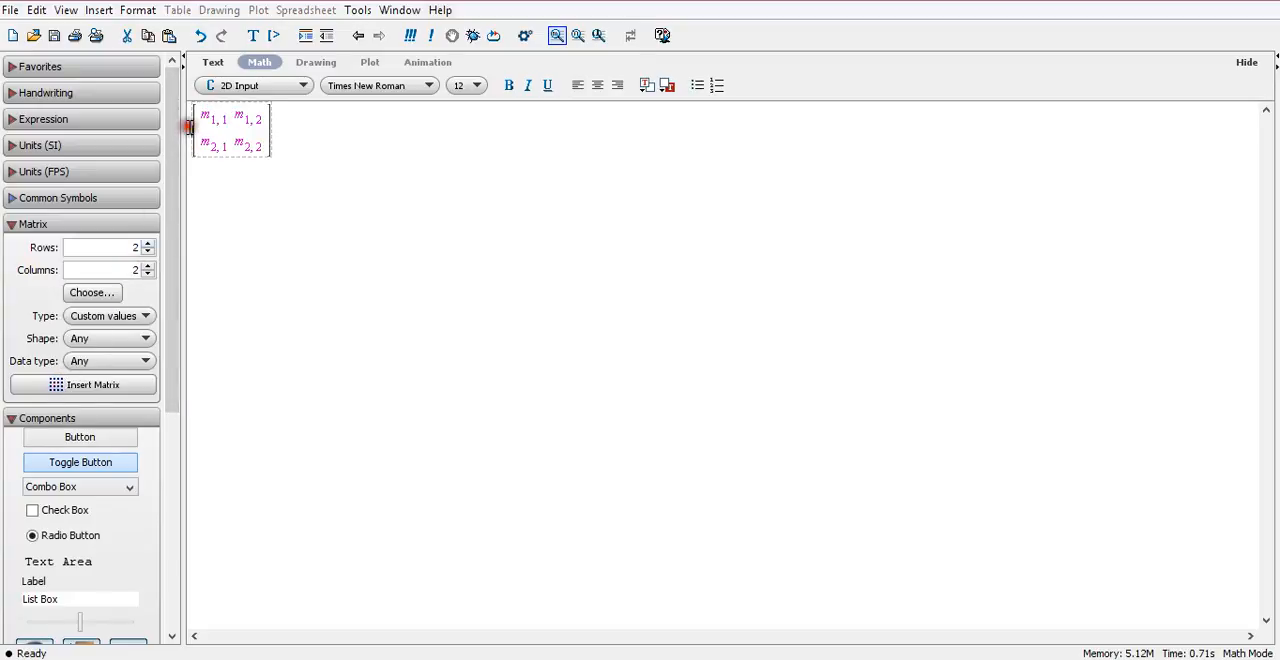
pyautogui.write('P')
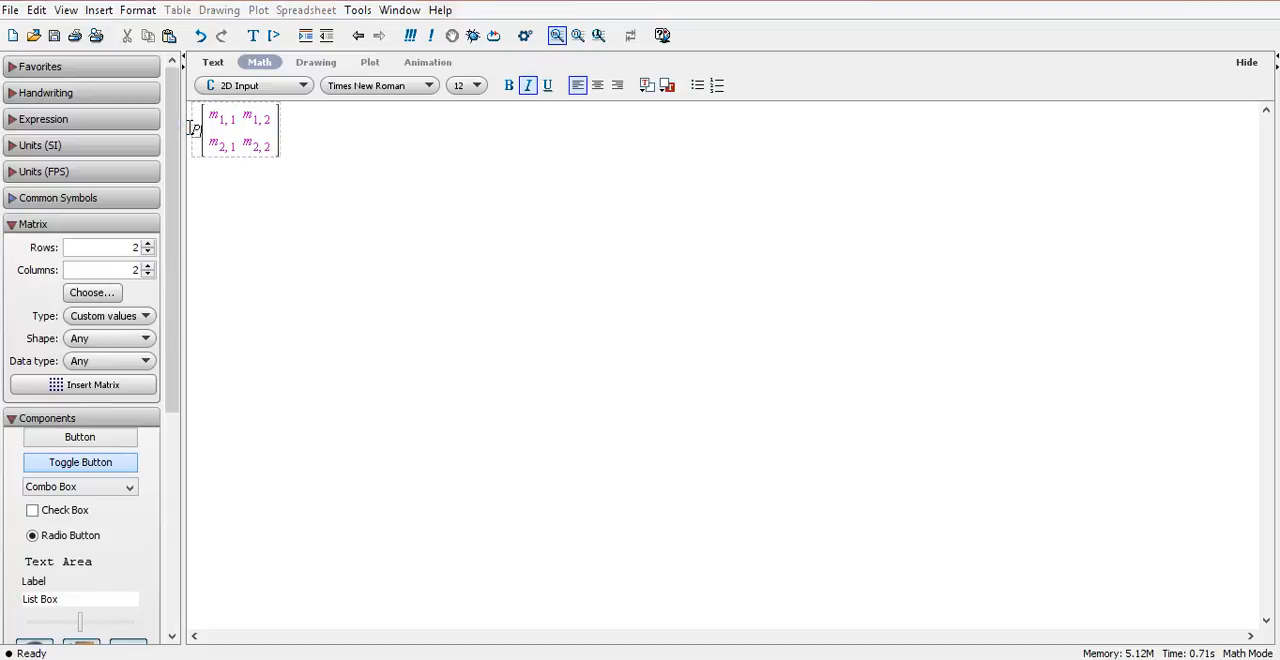
pyautogui.write(':=')
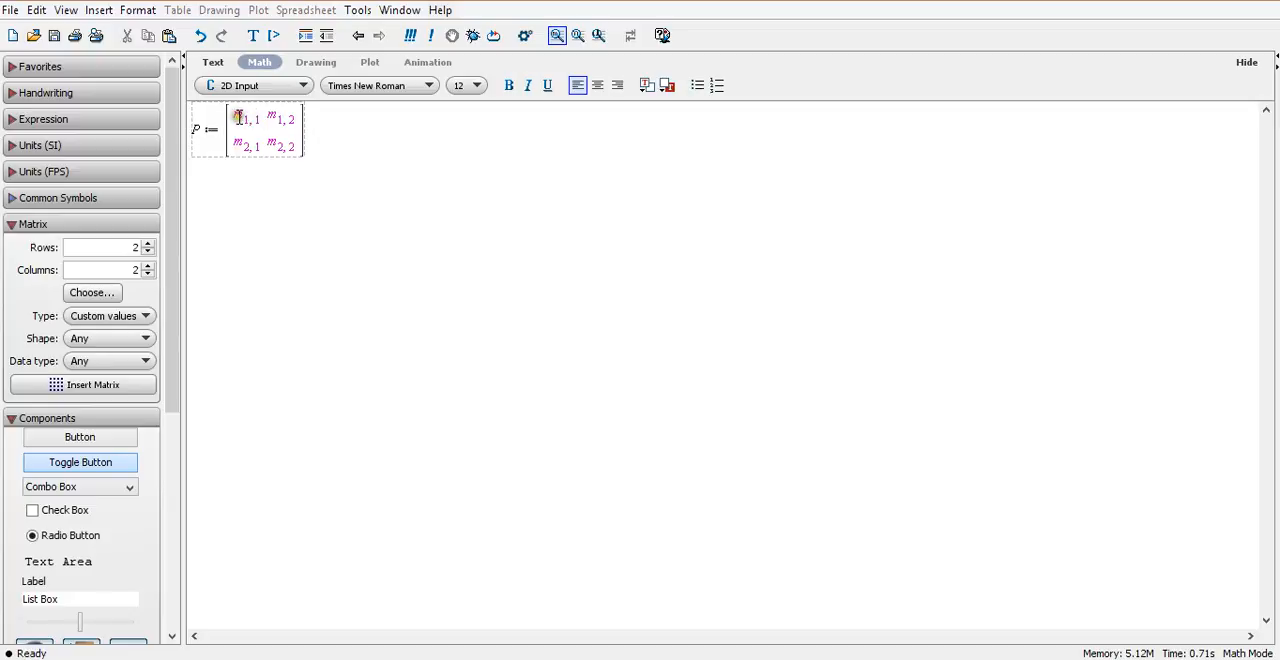
# Fill the entries of matrix P with 1, 2 in the first row and 3, 4 in the second, and evaluate it.
pyautogui.click(238, 117)
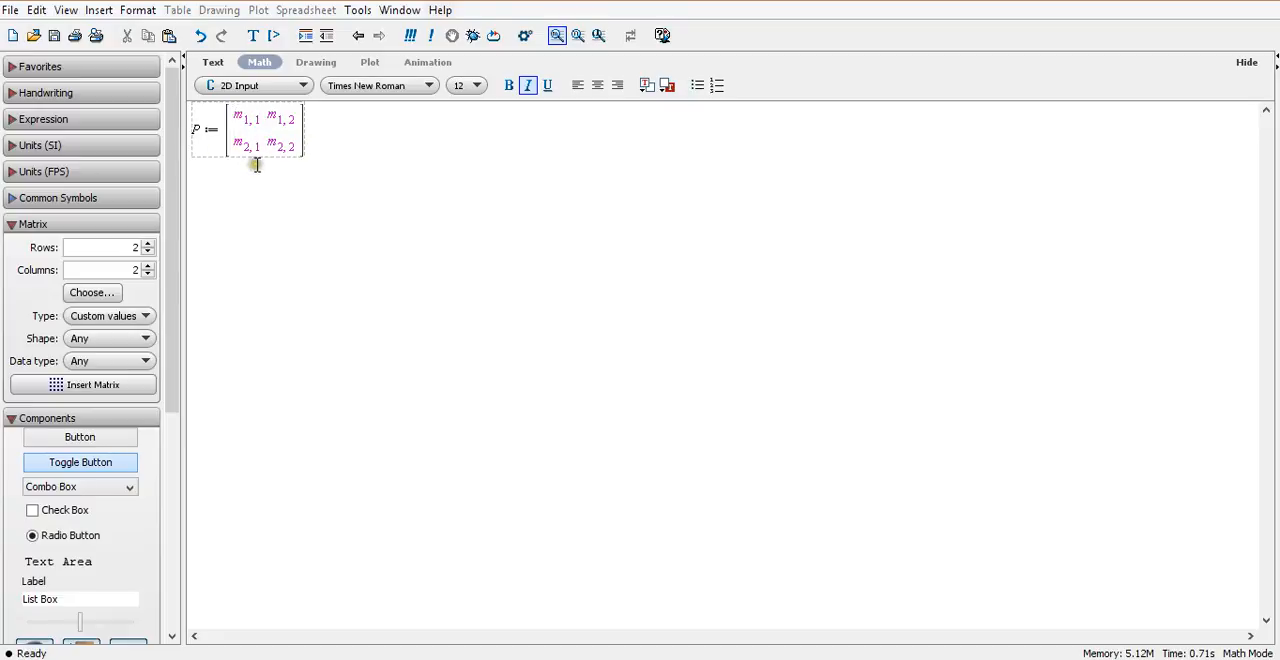
pyautogui.click(260, 120)
pyautogui.press('BackSpace')
pyautogui.press('BackSpace')
pyautogui.write('1')
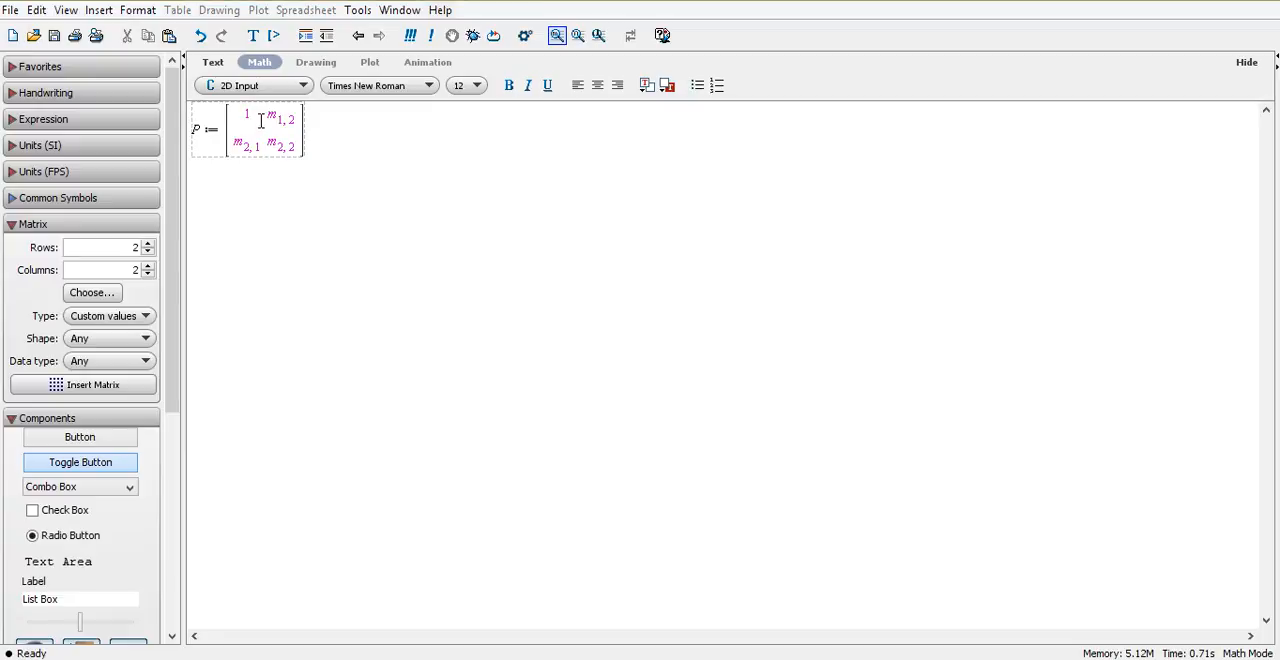
pyautogui.press('Tab')
pyautogui.write('2')
pyautogui.press('Tab')
pyautogui.write('3')
pyautogui.press('Tab')
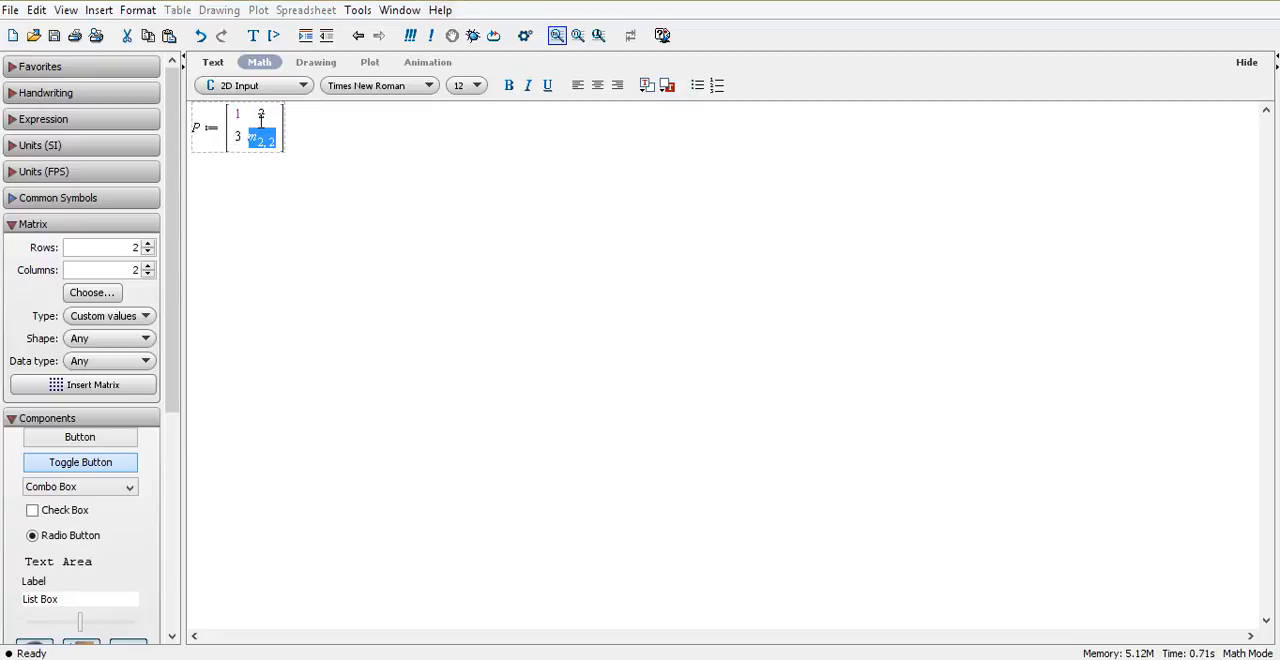
pyautogui.write('4')
pyautogui.click(284, 125)
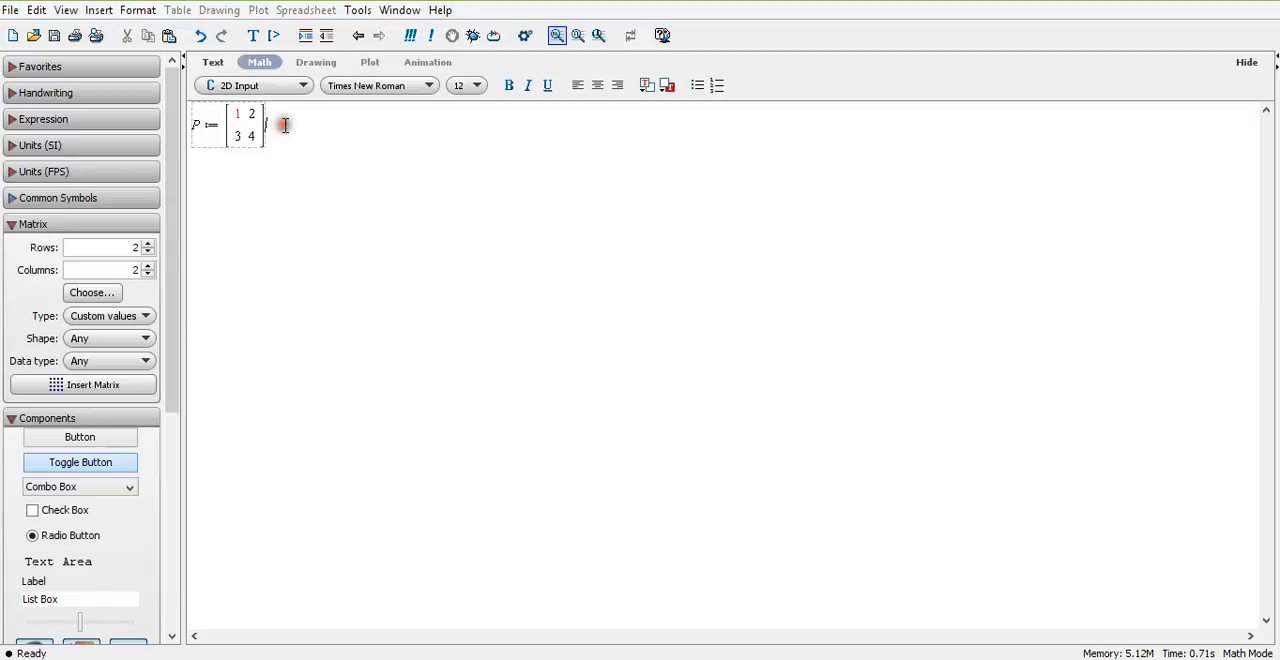
pyautogui.press('Return')
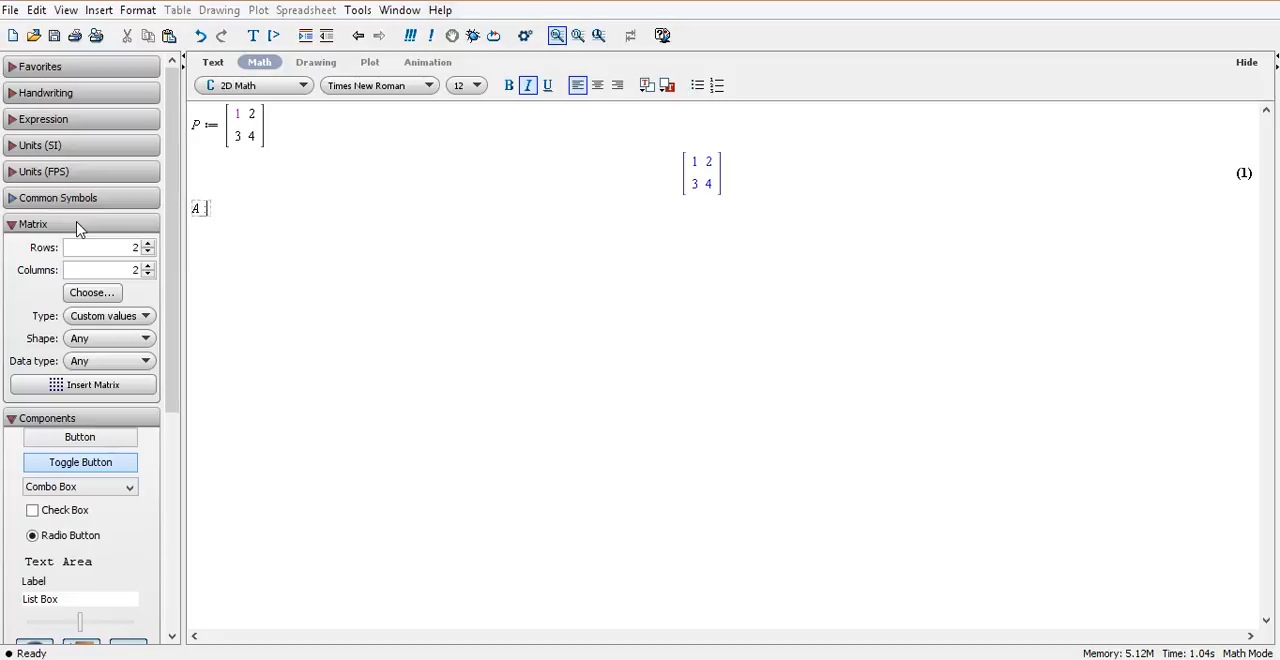
# Define A as matrix(3, 3, [1, 2, 3, 4, 5, 6, 7, 9]); and evaluate the statement.
pyautogui.write(':= matrix(3, 3, [')
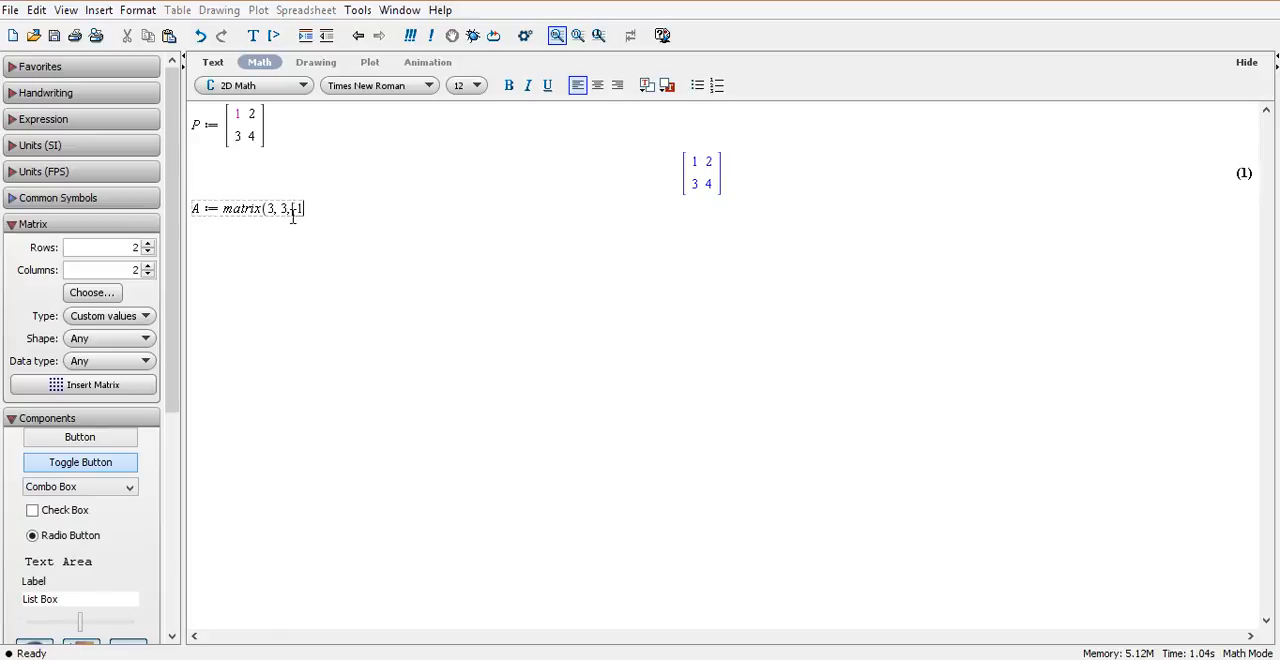
pyautogui.write(', 2, 3, 4, 5, 6, 7,')
pyautogui.write('[')
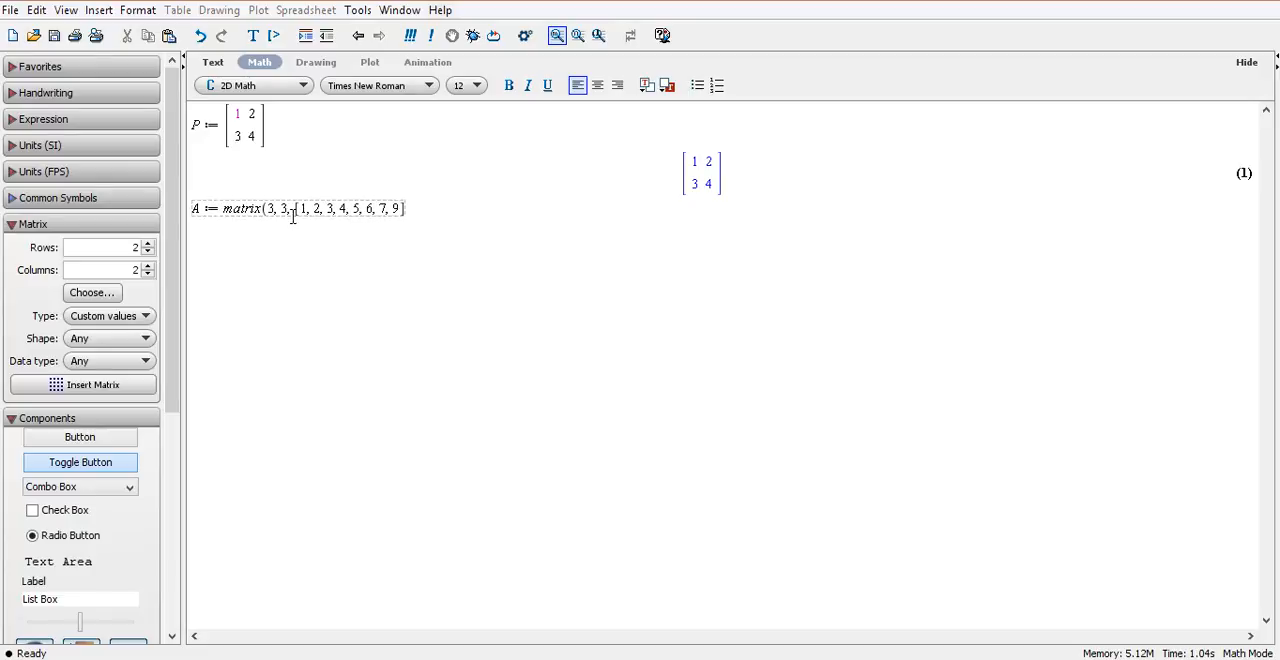
pyautogui.write(']);')
pyautogui.press('Return')
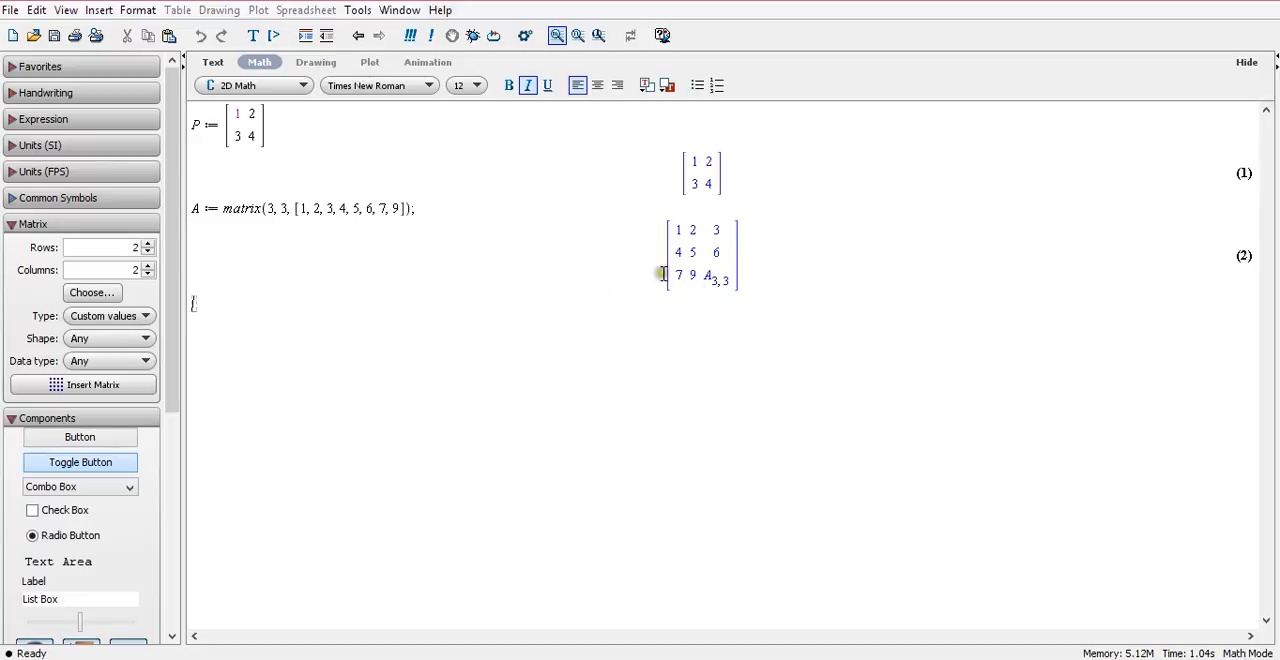
# Add 8 before the 9 in matrix A's entry list and re-evaluate the definition.
pyautogui.click(395, 212)
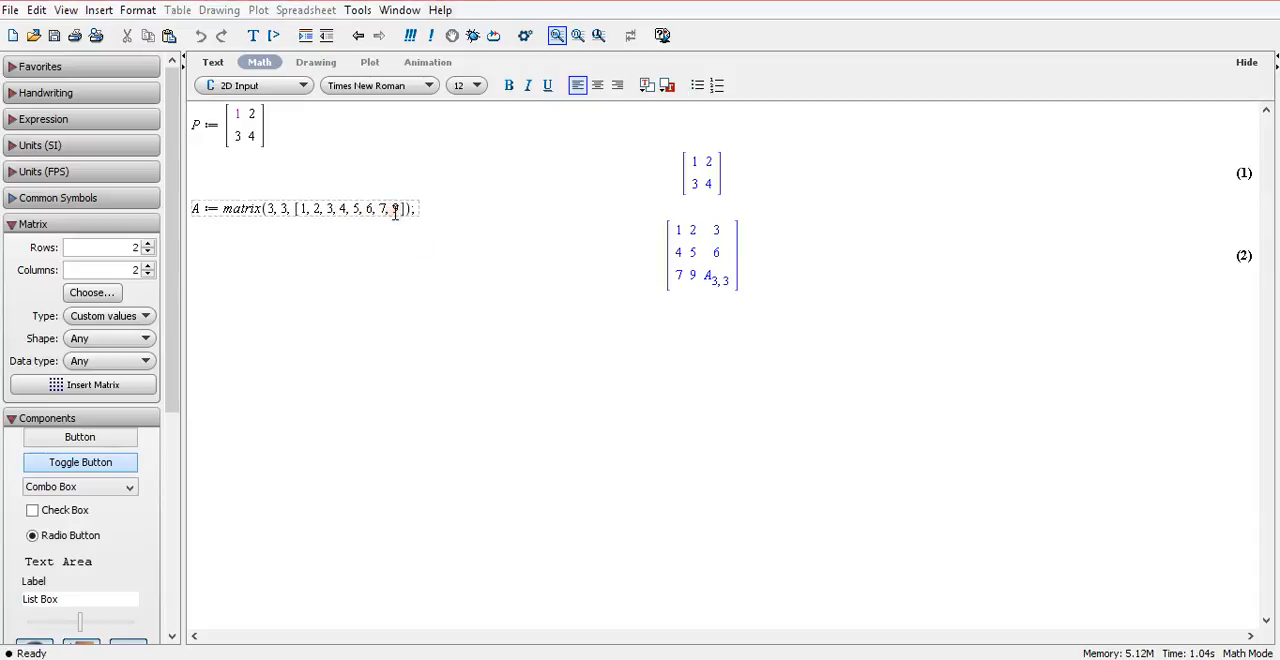
pyautogui.write('8,')
pyautogui.press('Return')
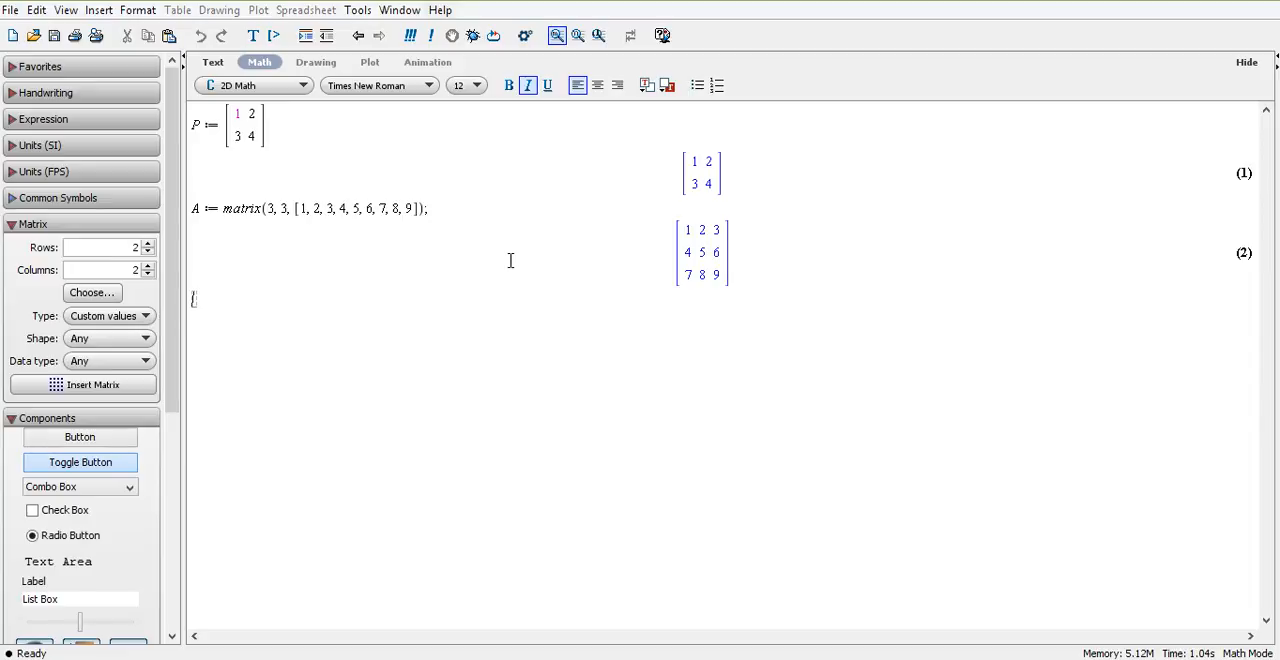
# Load the linear algebra package with the statement with(linalg): on the new line.
pyautogui.write('with(linalg')
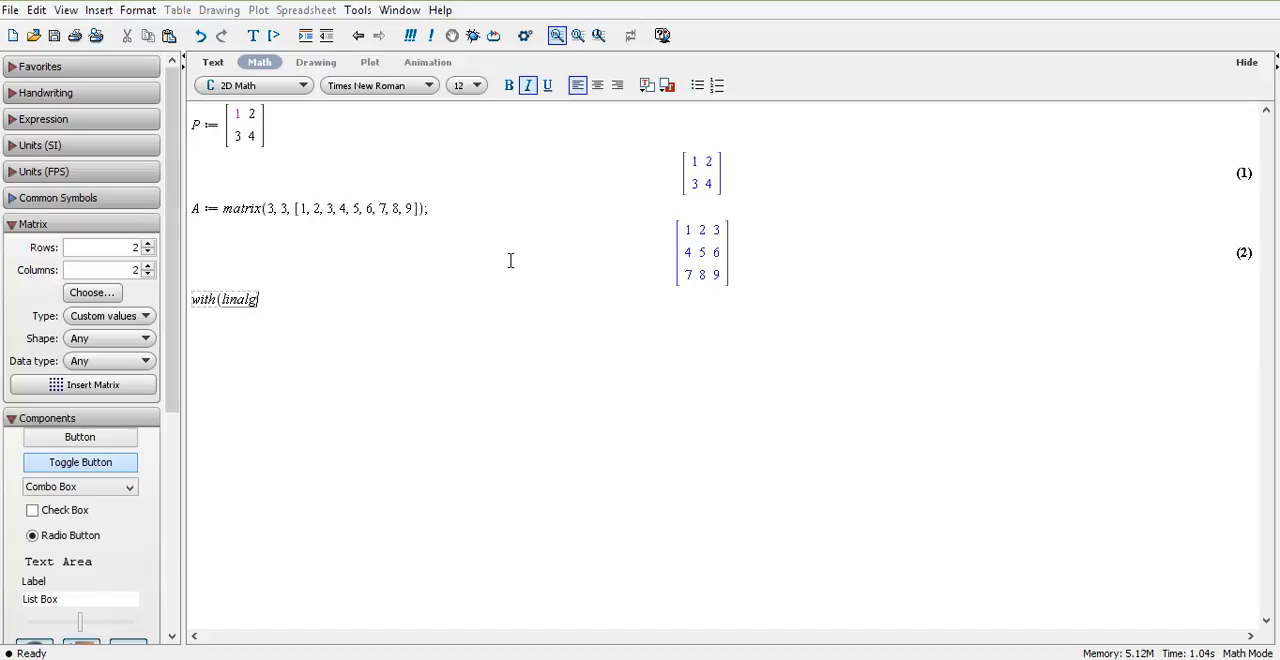
pyautogui.write(');')
pyautogui.press('Return')
# Below the linalg statement, assign P a 2-by-2 matrix with rows 1, 2 and 3, 4, and evaluate it.
pyautogui.write('P')
pyautogui.write(':=')
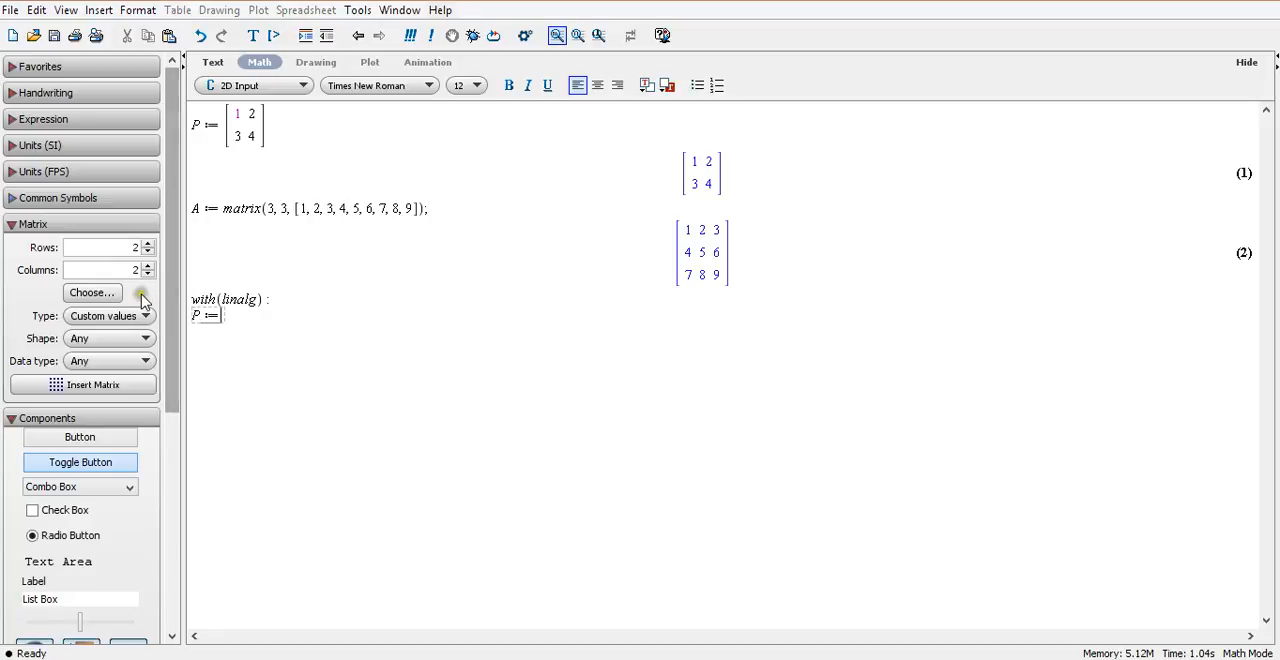
pyautogui.click(58, 386)
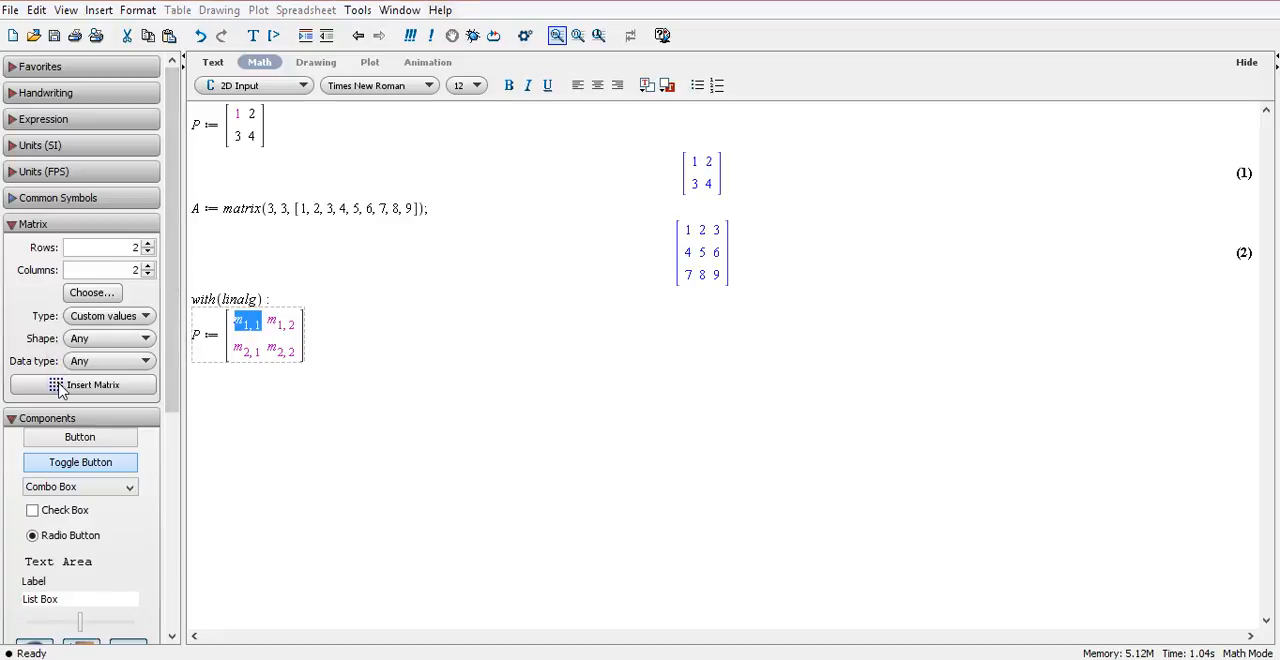
pyautogui.write('1')
pyautogui.press('Tab')
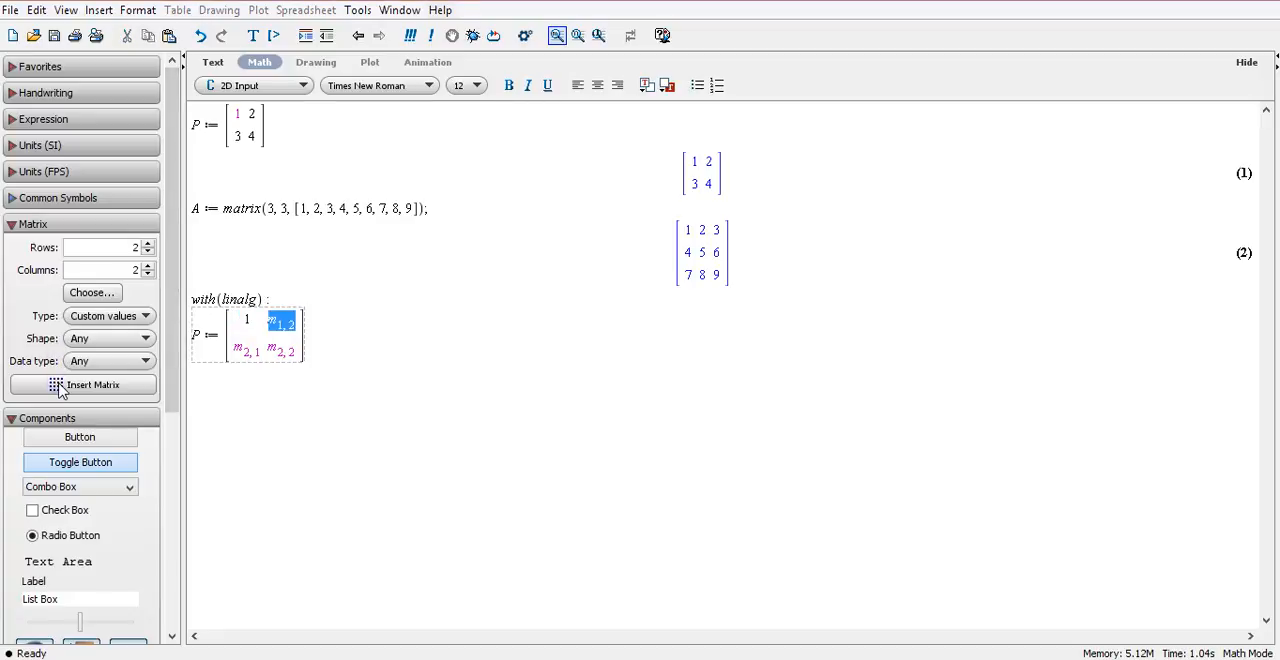
pyautogui.write('2')
pyautogui.press('Tab')
pyautogui.write('3')
pyautogui.press('Tab')
pyautogui.write('4')
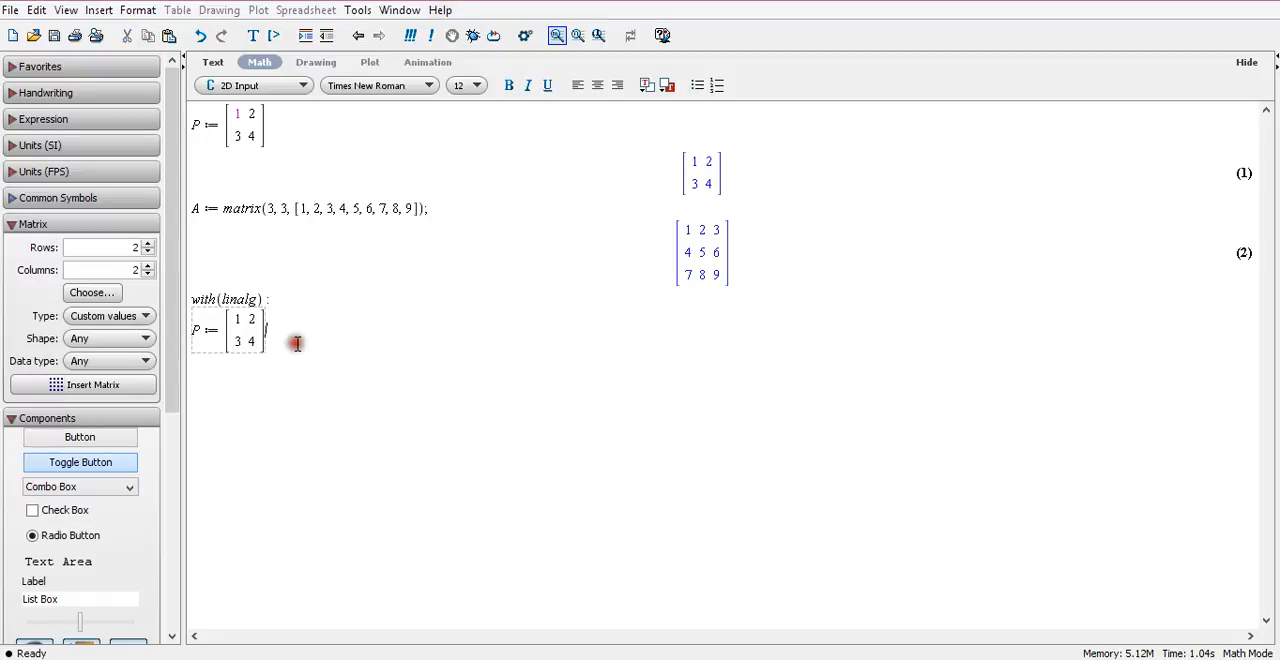
pyautogui.press('Return')
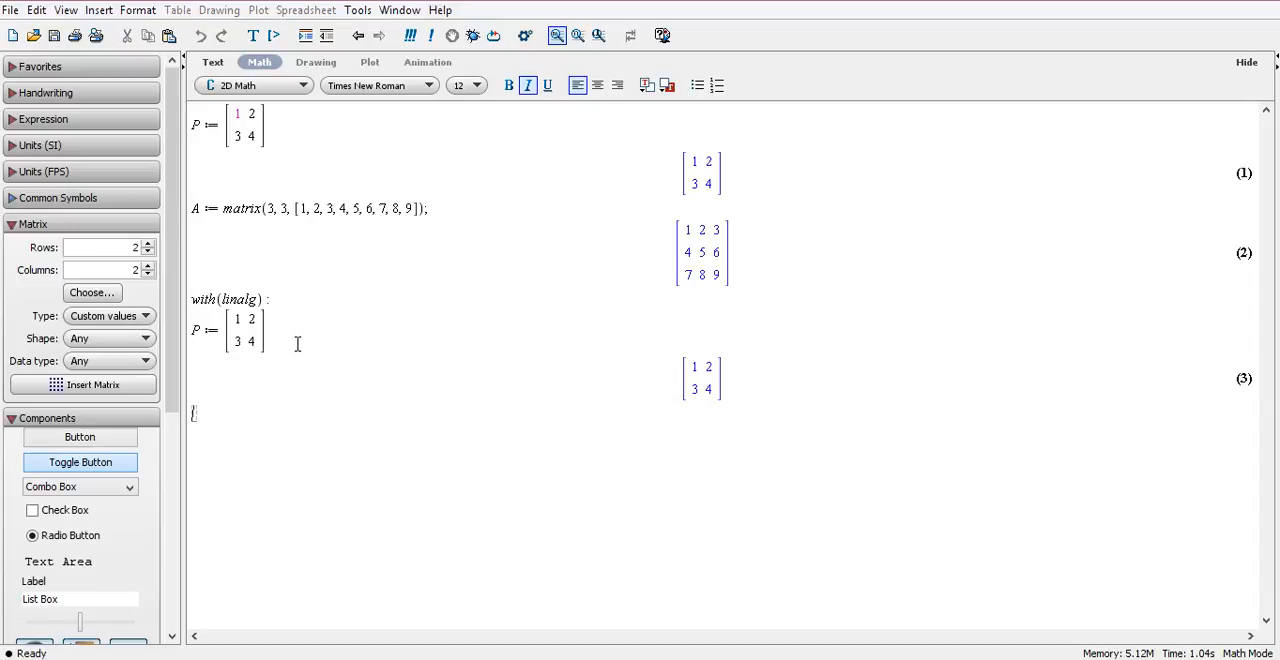
# Assign Q a 2-by-2 matrix with rows 5, 6 and 7, 8, and evaluate it.
pyautogui.write('Q:=')
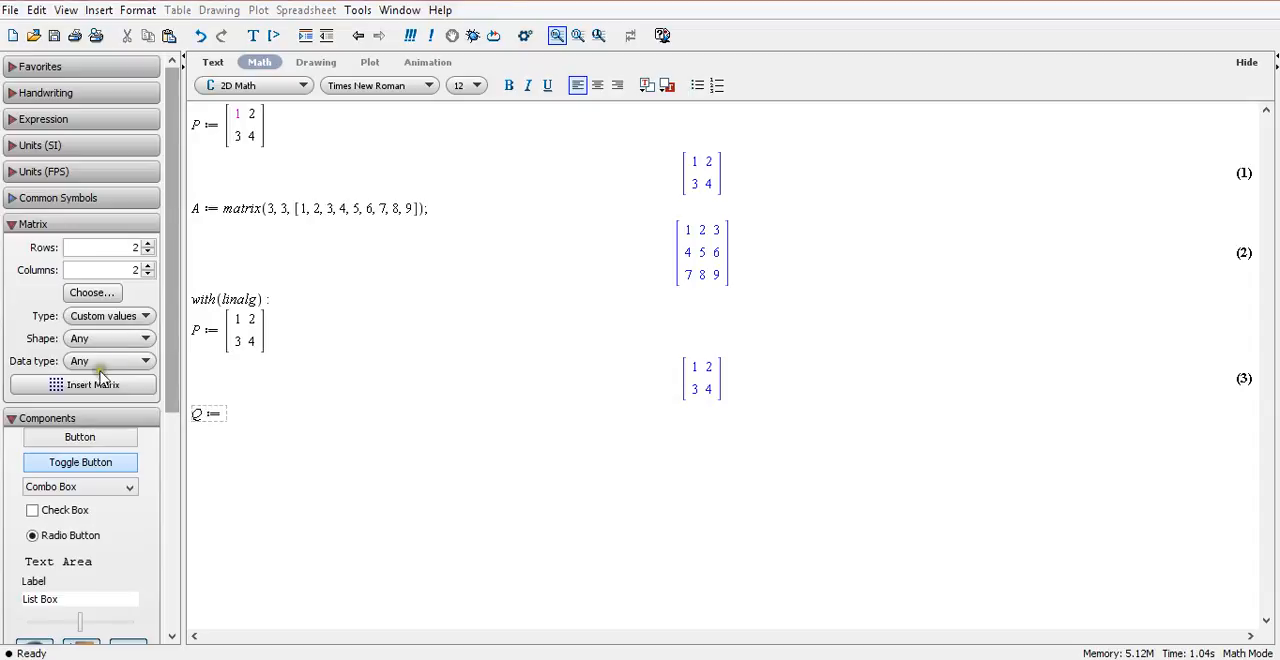
pyautogui.click(60, 387)
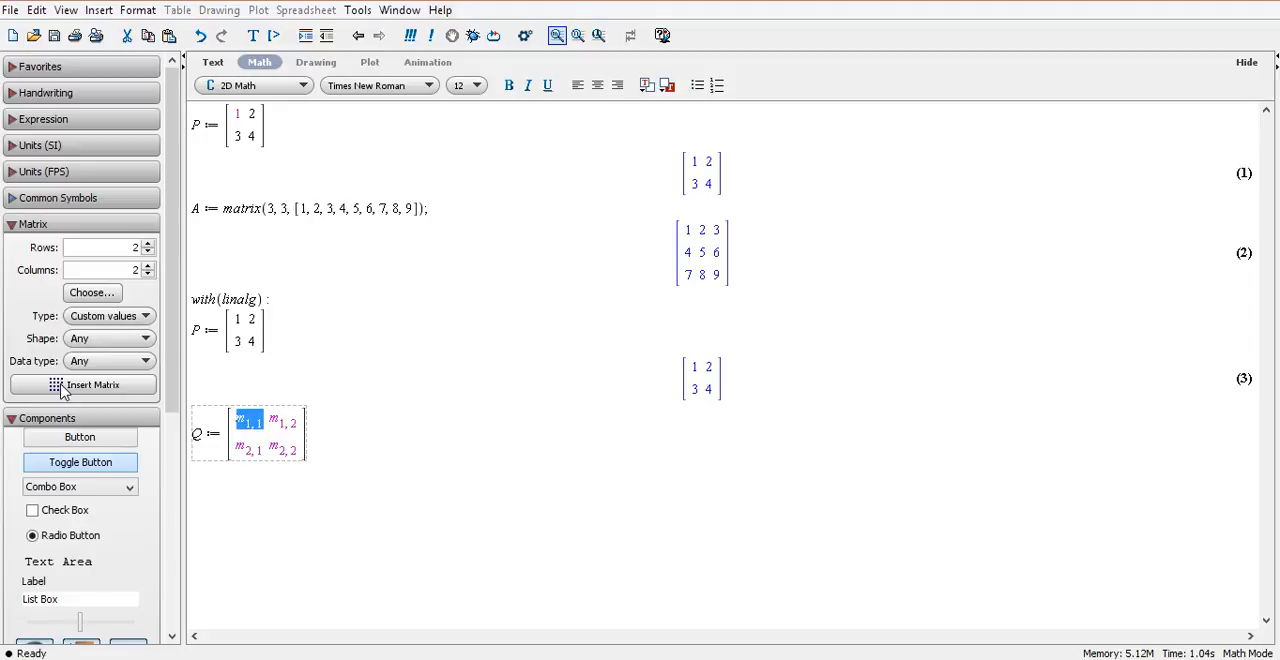
pyautogui.write('5')
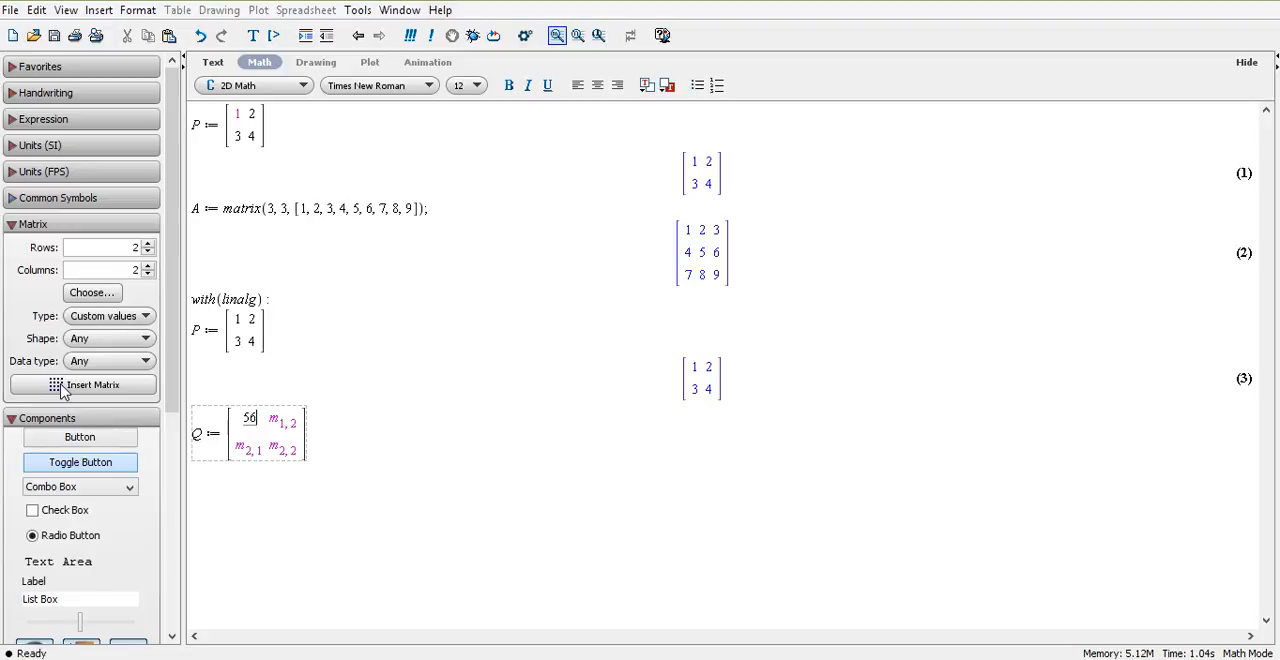
pyautogui.press('Tab')
pyautogui.write('6')
pyautogui.press('Tab')
pyautogui.write('7')
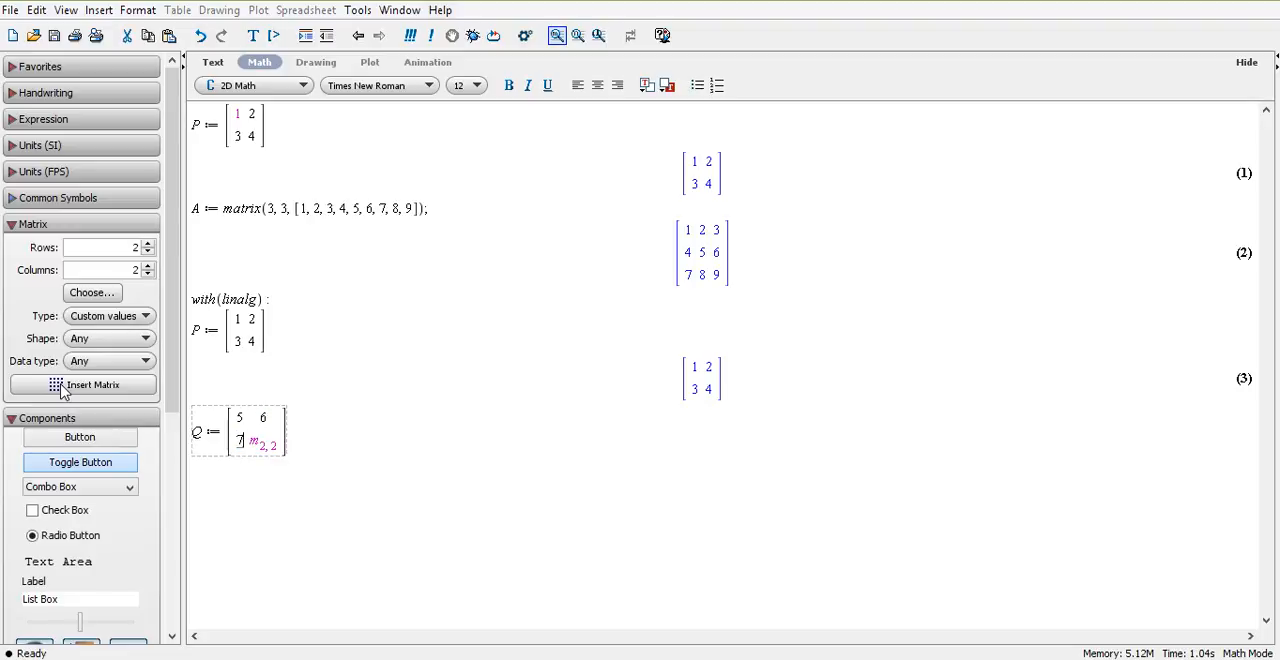
pyautogui.press('Tab')
pyautogui.write('8')
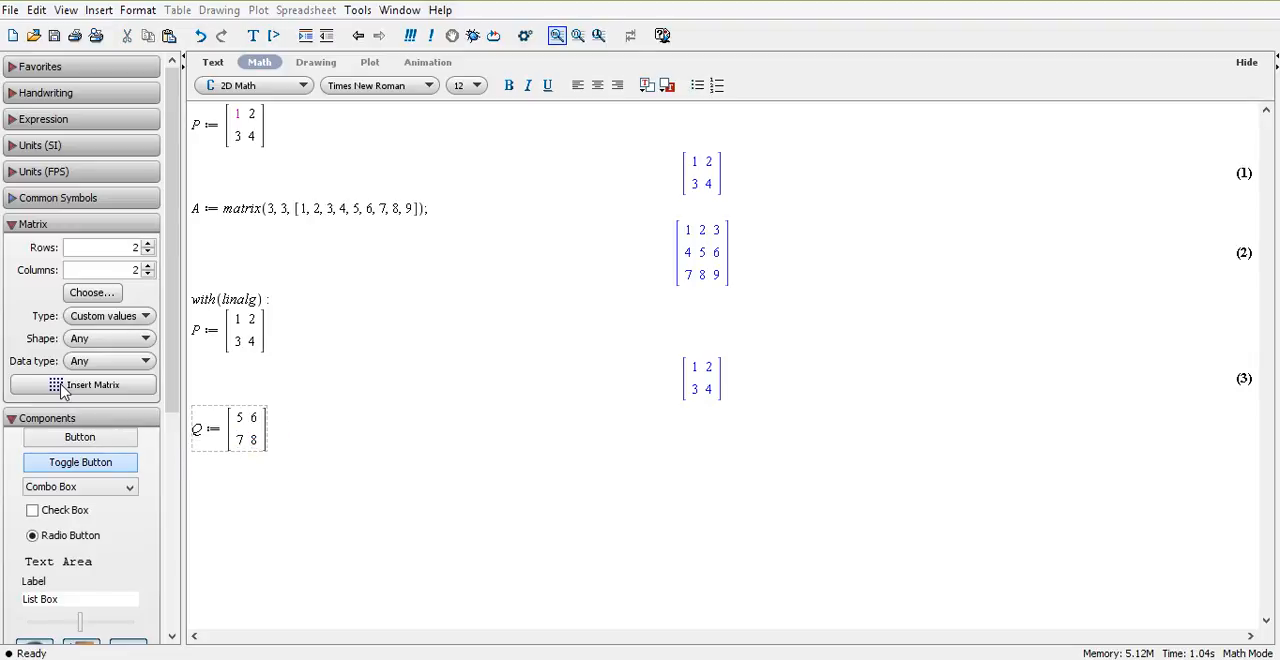
pyautogui.click(298, 436)
pyautogui.press('Return')
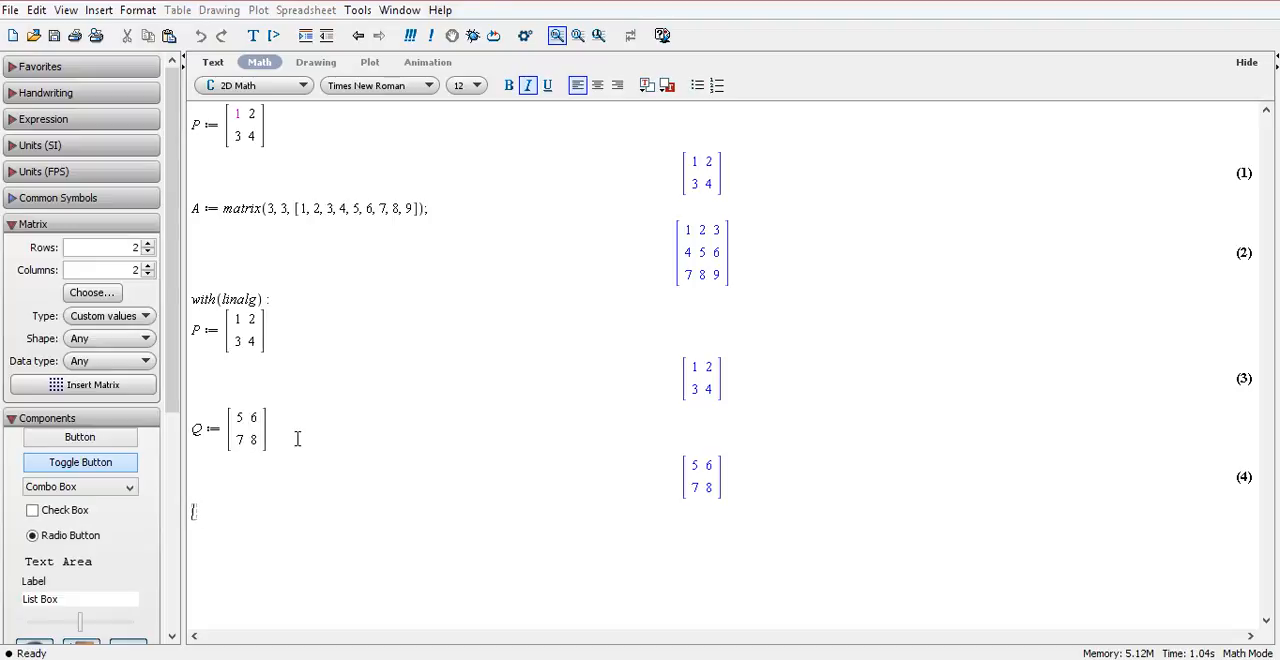
# Add the two matrices by evaluating P + Q; on the new line.
pyautogui.write('P + Q;')
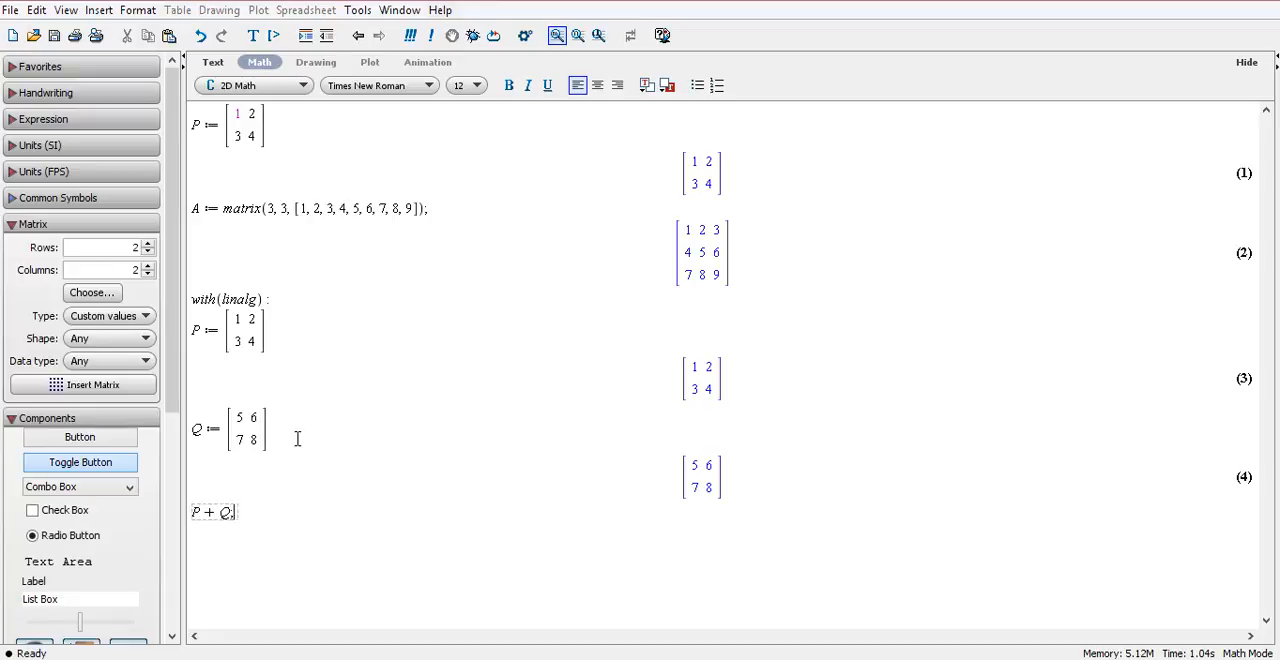
pyautogui.press('Return')
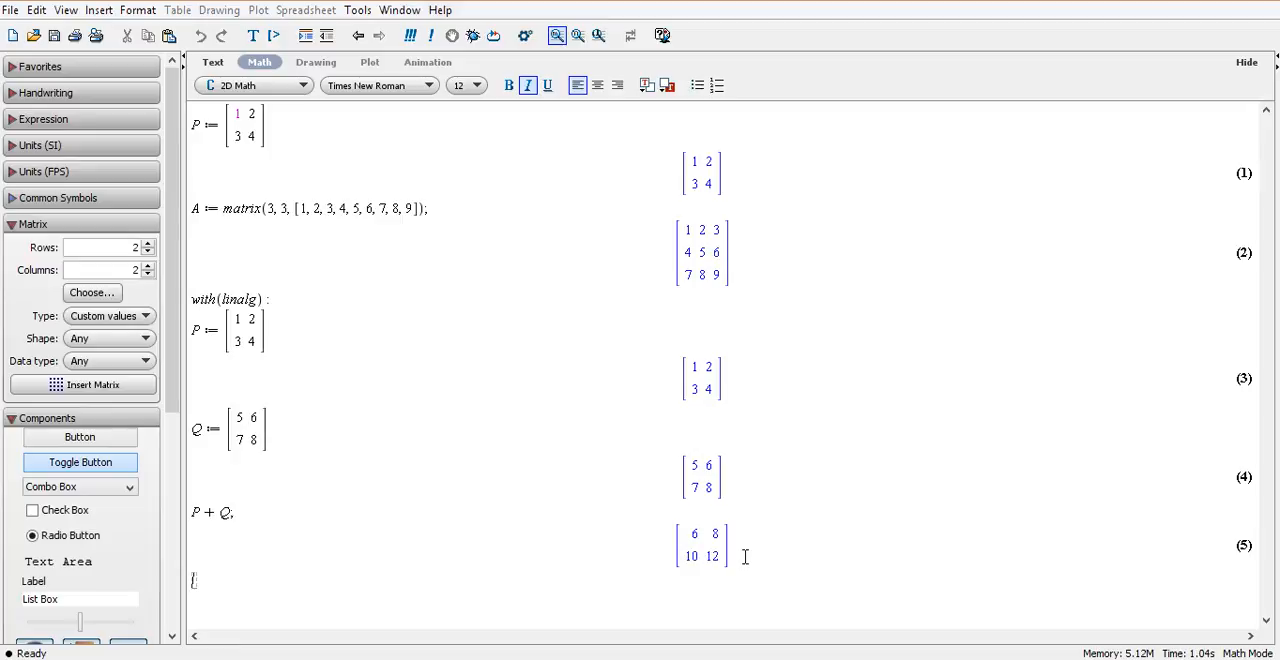
# Evaluate the expression evalm(P + q); with a lowercase q.
pyautogui.write('evalm')
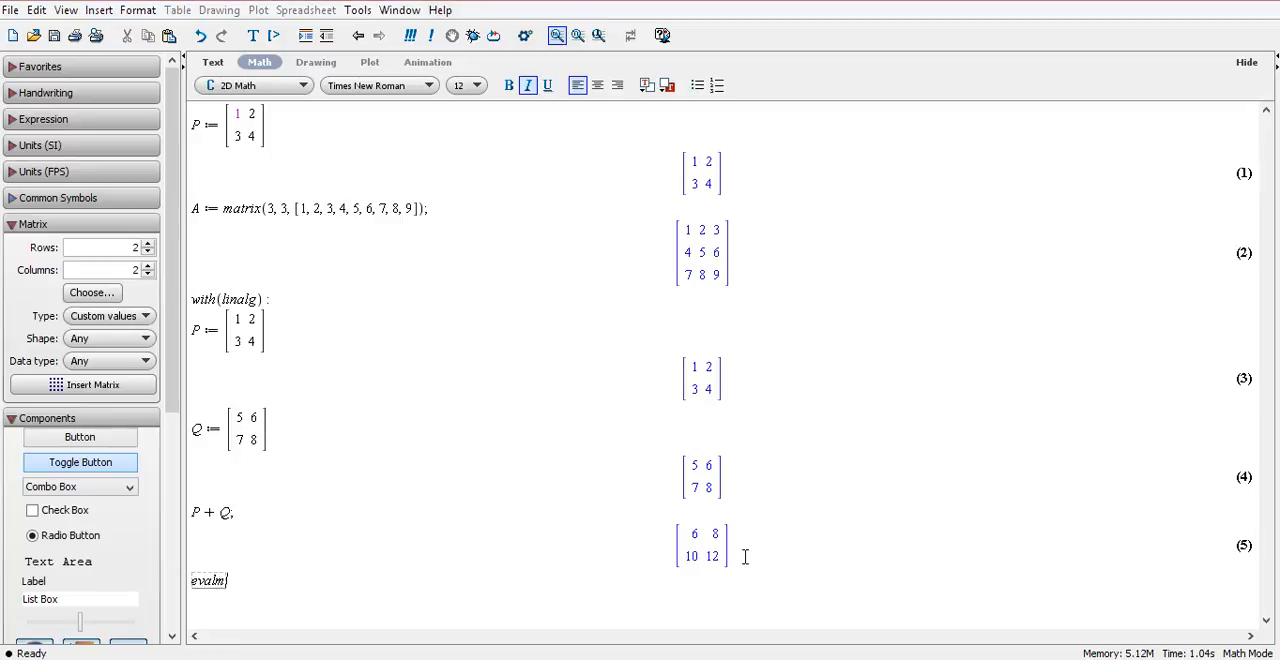
pyautogui.write('(P + ')
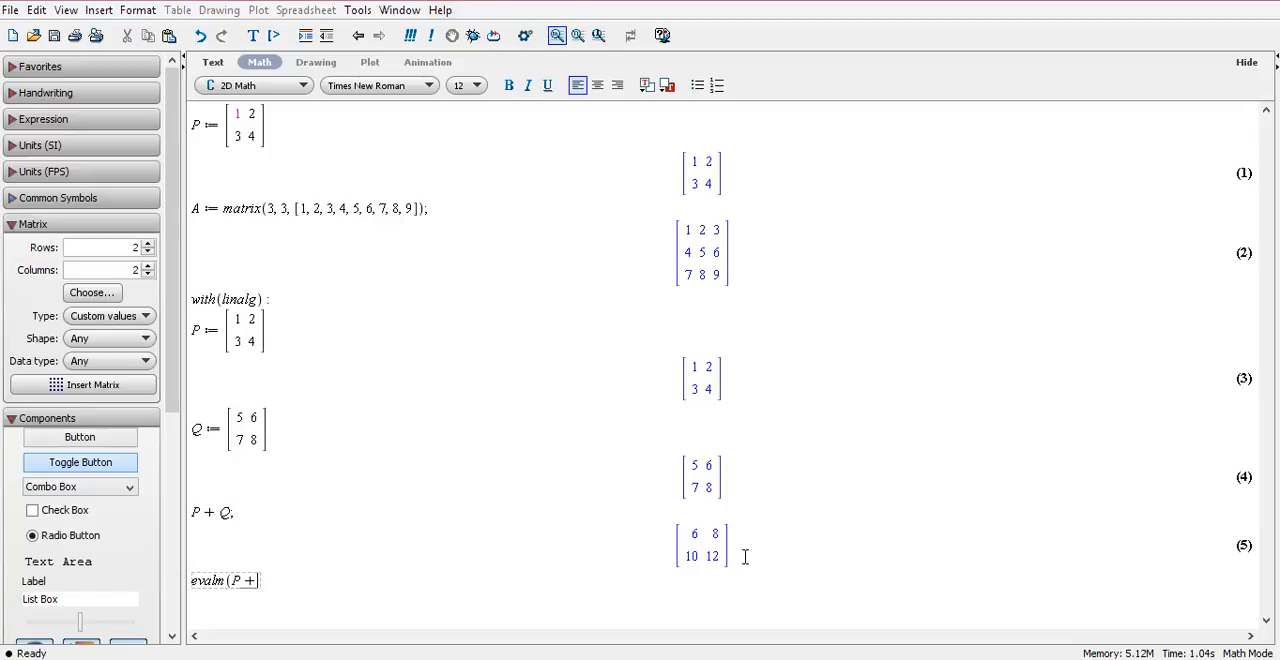
pyautogui.write('q);')
pyautogui.press('Return')
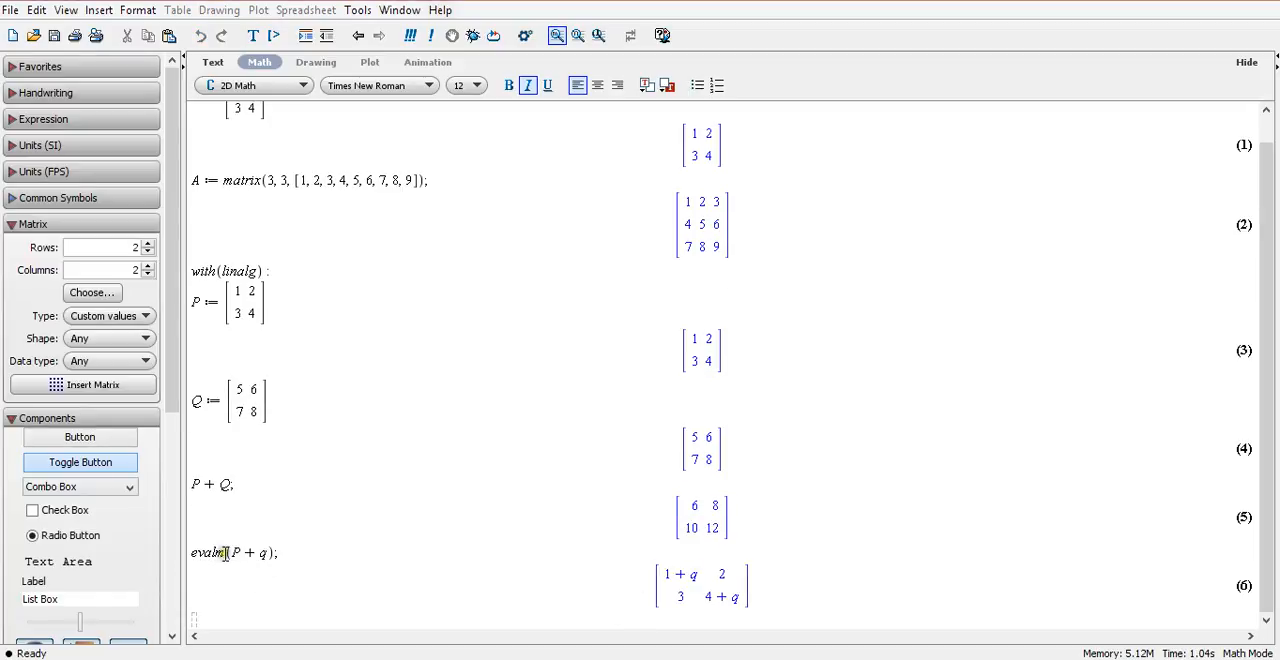
# Replace the lowercase q in the evalm expression with uppercase Q and re-evaluate it.
pyautogui.click(267, 552)
pyautogui.press('BackSpace')
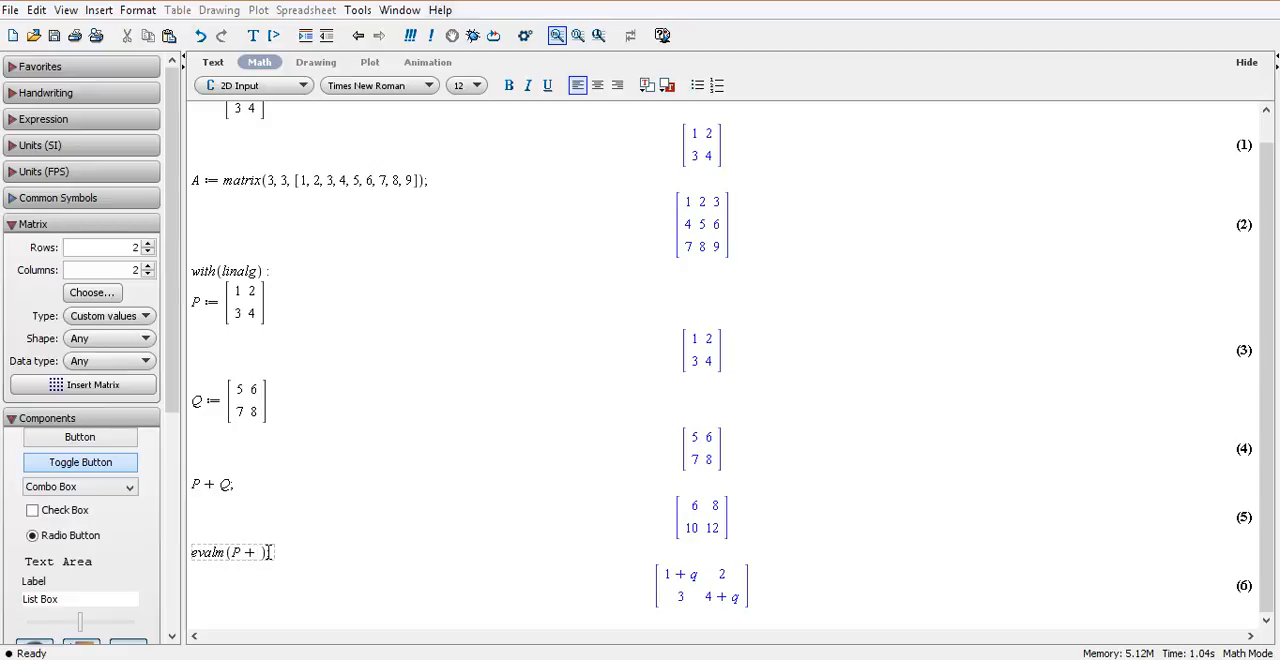
pyautogui.write('Q')
pyautogui.press('Return')
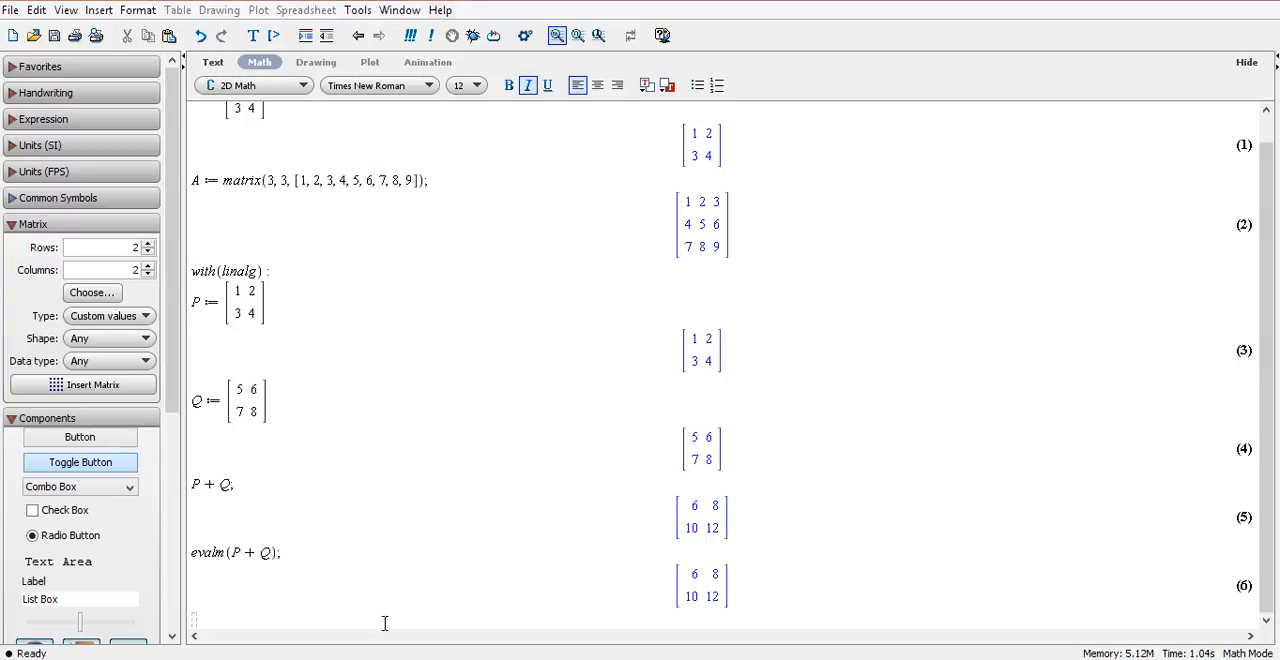
# Subtract the matrices by evaluating P - Q; on the new line.
pyautogui.write('P')
pyautogui.write('-Q;')
pyautogui.press('Return')
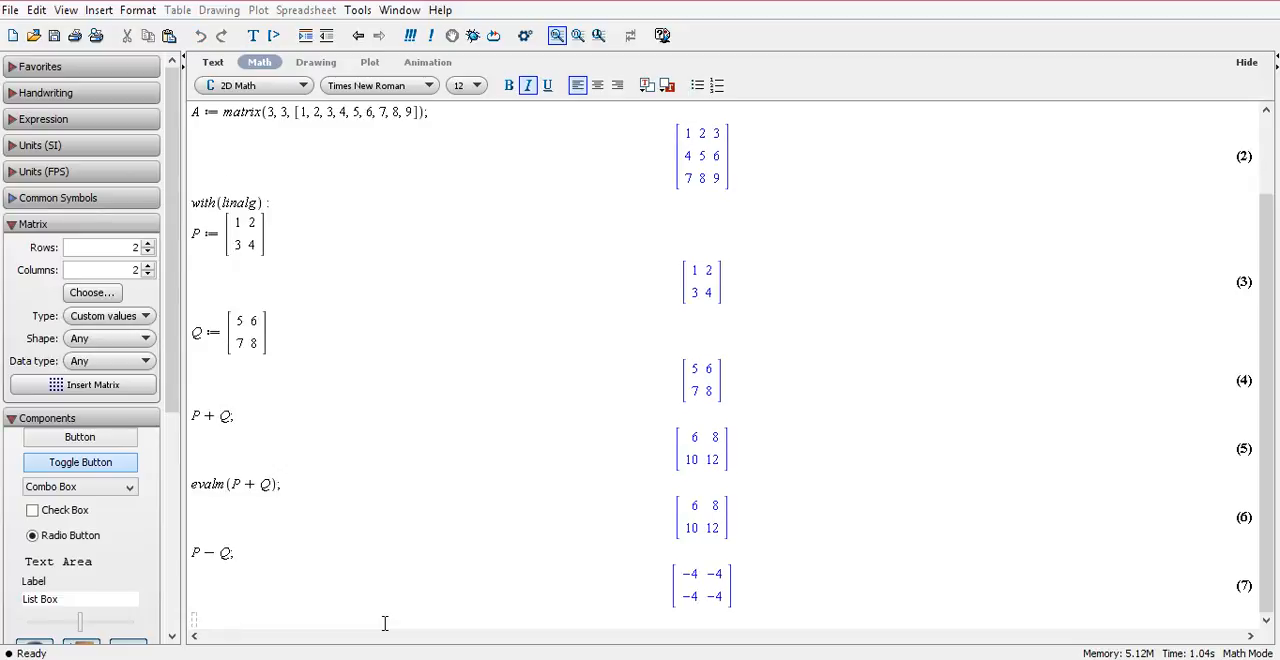
# Subtract the matrices with evalm by evaluating evalm(P-Q); on the new line.
pyautogui.write('evalm(')
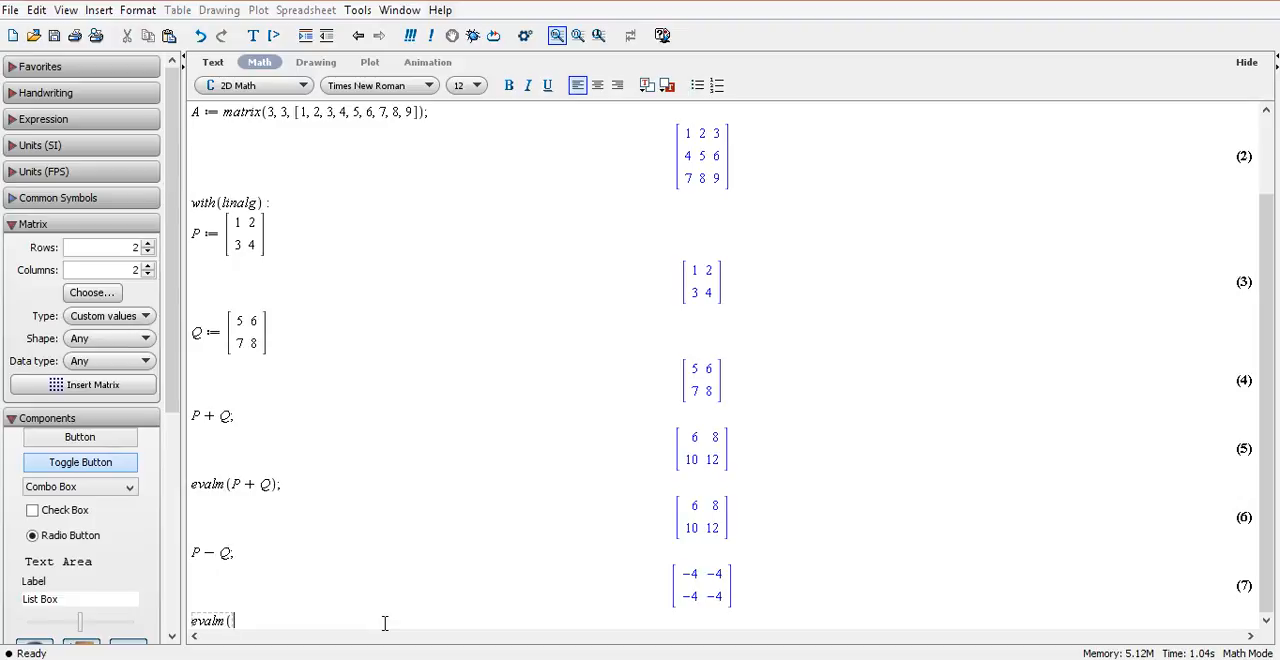
pyautogui.write('P-Q);')
pyautogui.press('Return')
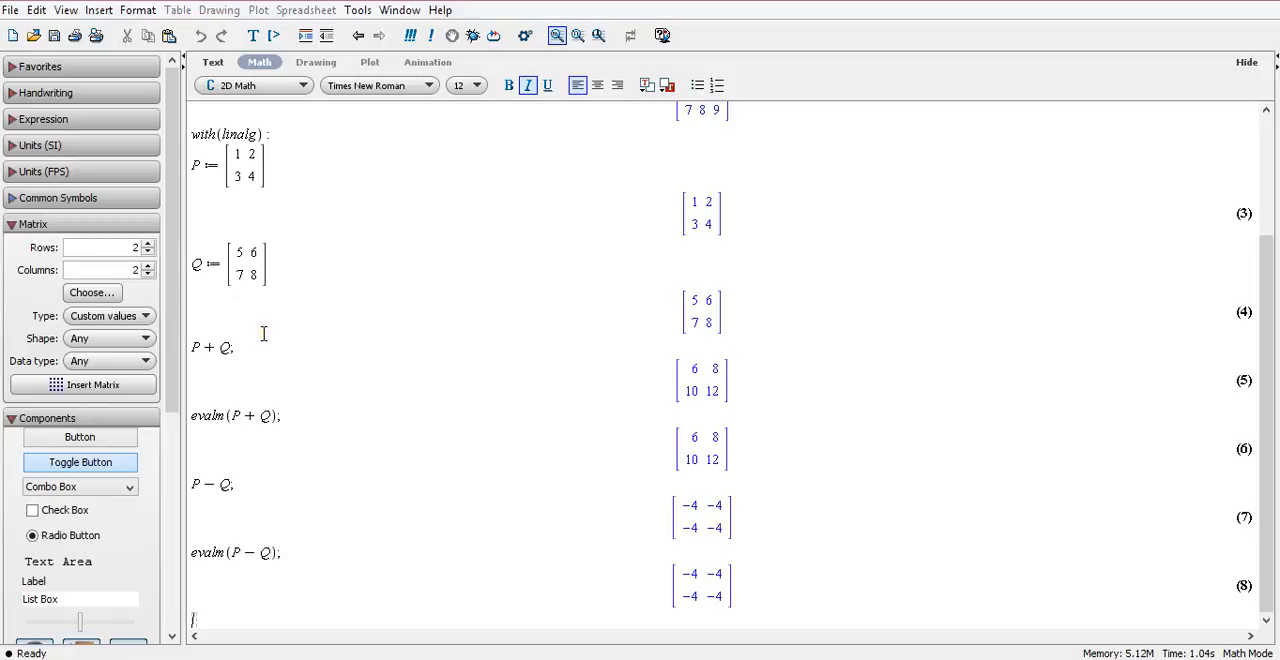
# Multiply the matrices with the dot operator by evaluating evalm(P.Q); on a new line below the last output.
pyautogui.click(770, 586)
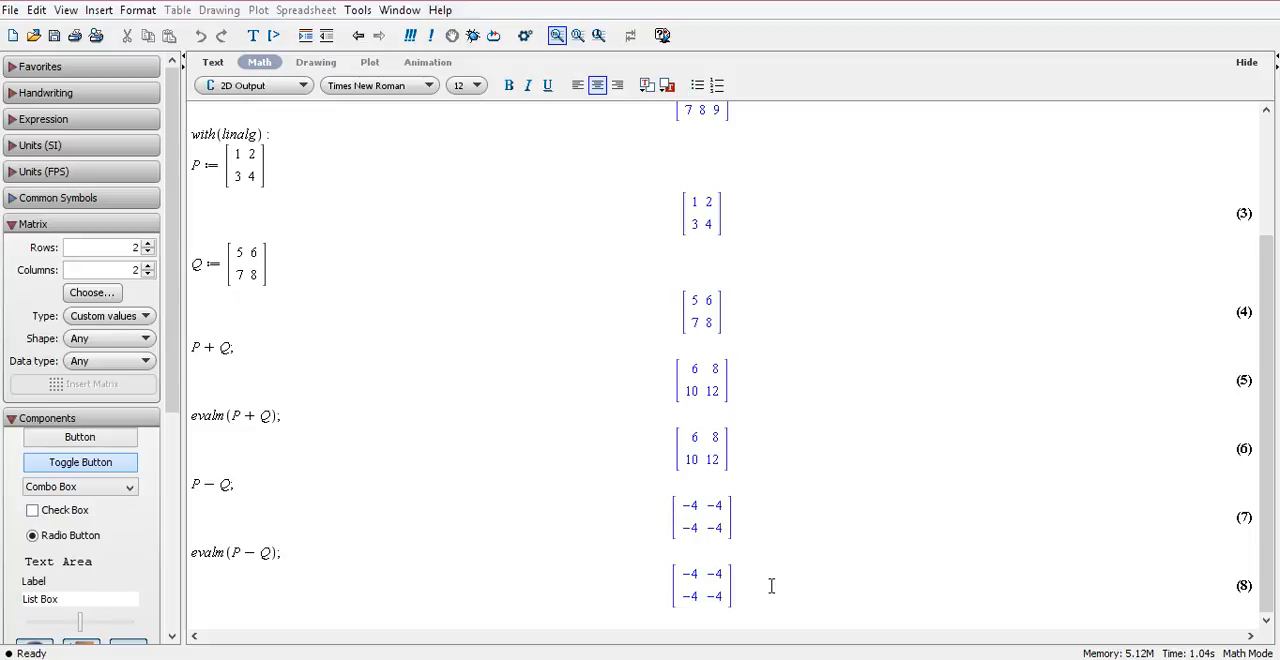
pyautogui.press('Return')
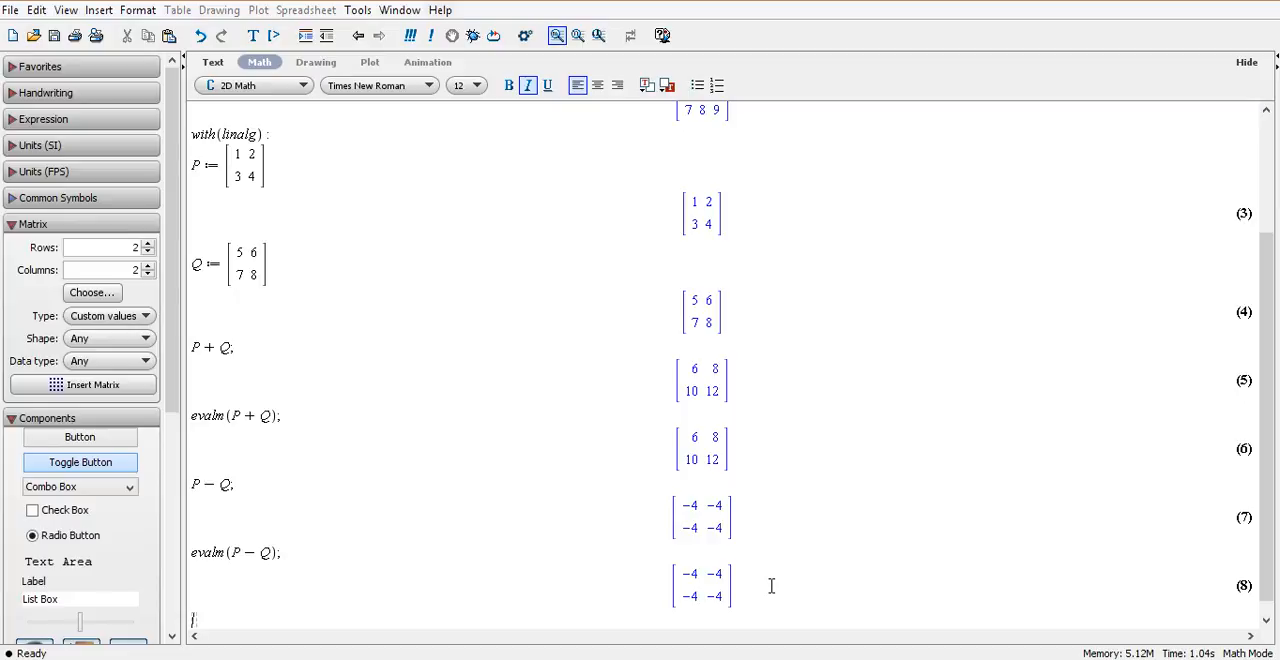
pyautogui.write('evalm(P.')
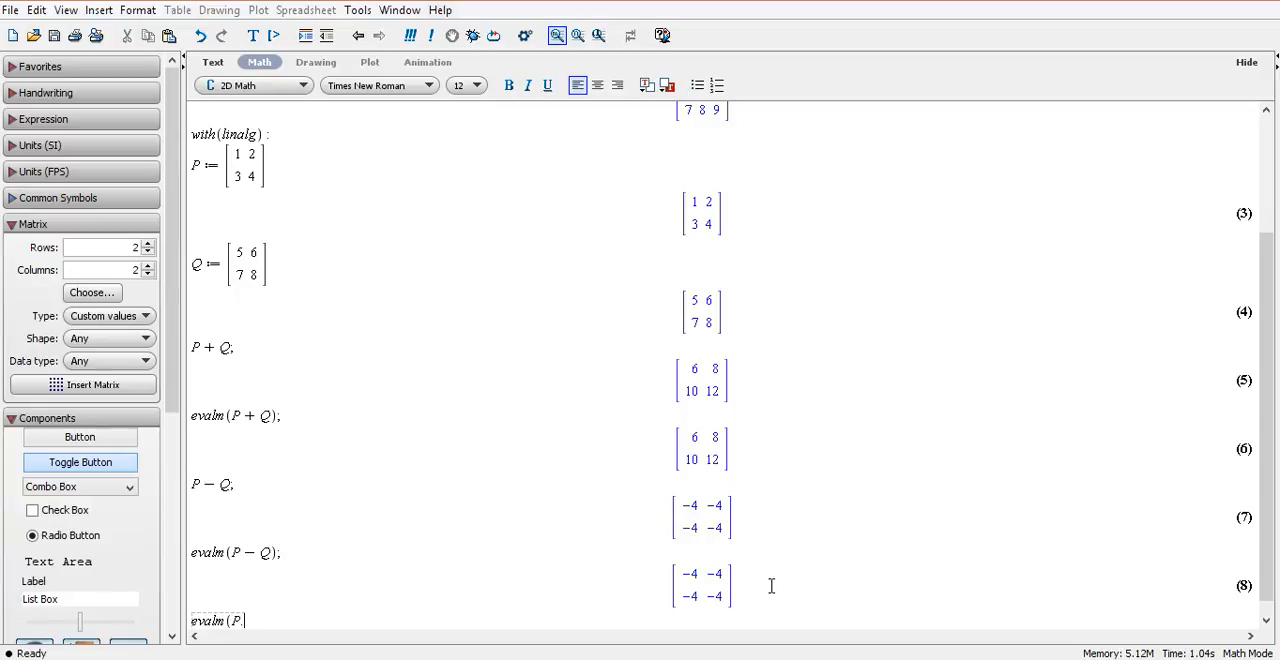
pyautogui.write('Q);')
pyautogui.press('Return')
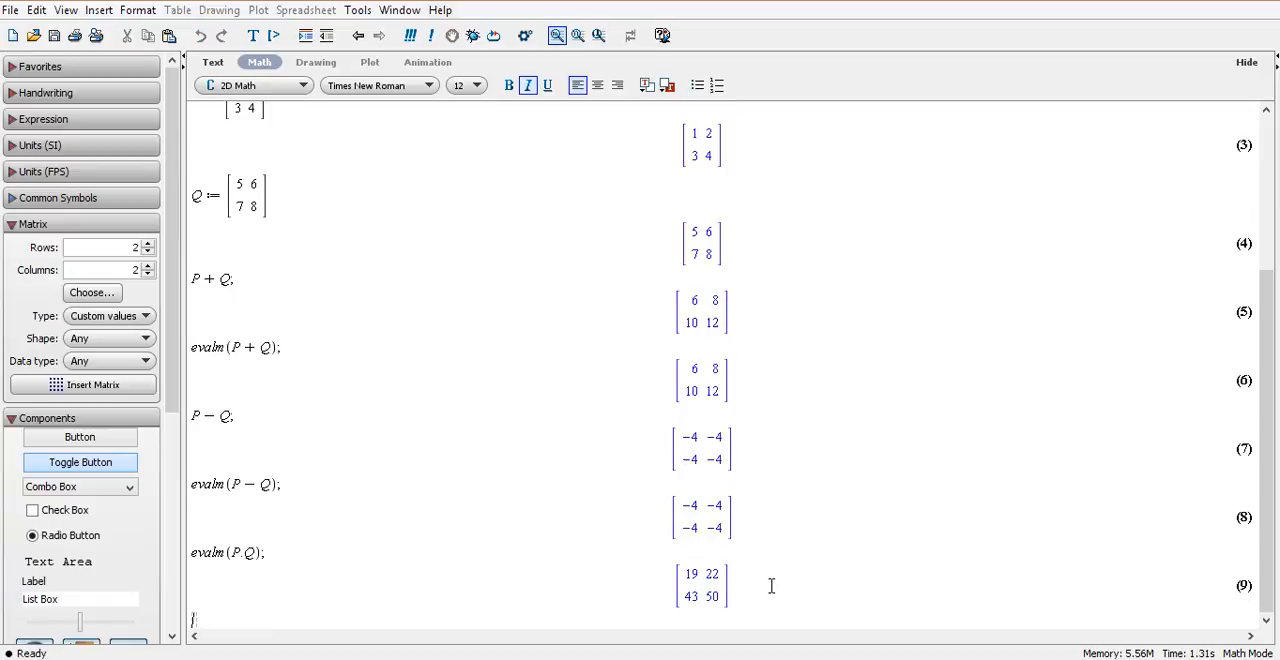
# Multiply the matrices with the ampersand product operator by evaluating evalm(P&*Q); on the new line.
pyautogui.write('evalm(P')
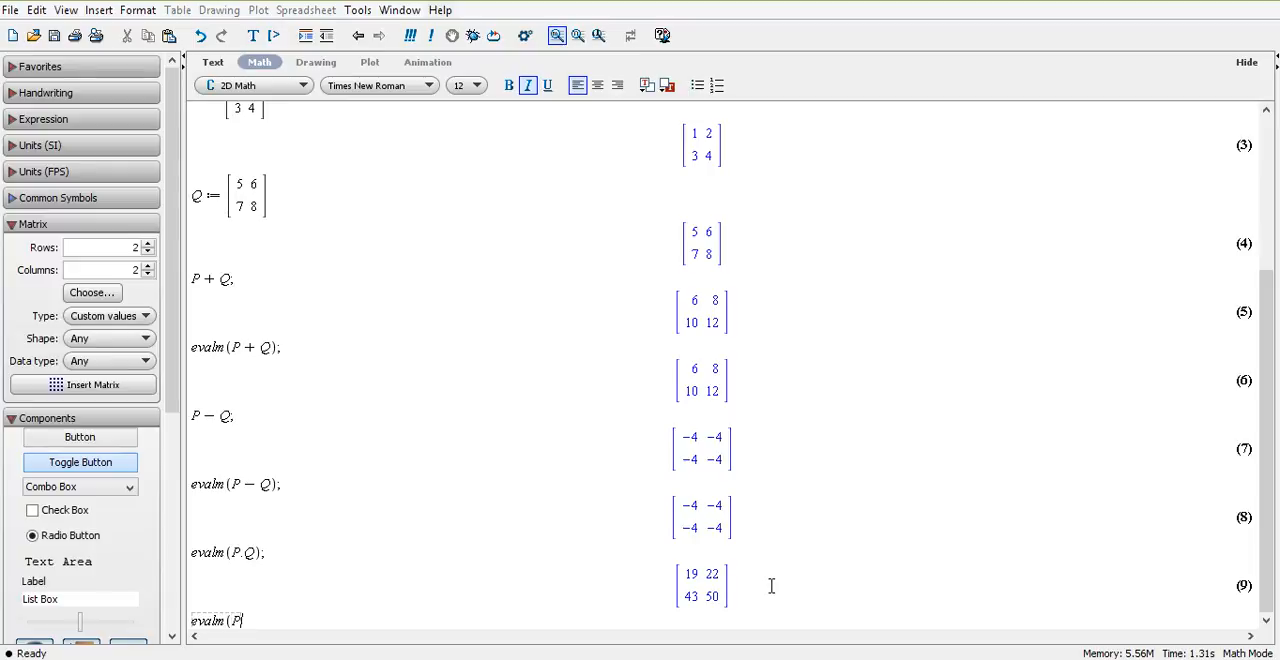
pyautogui.write('&·')
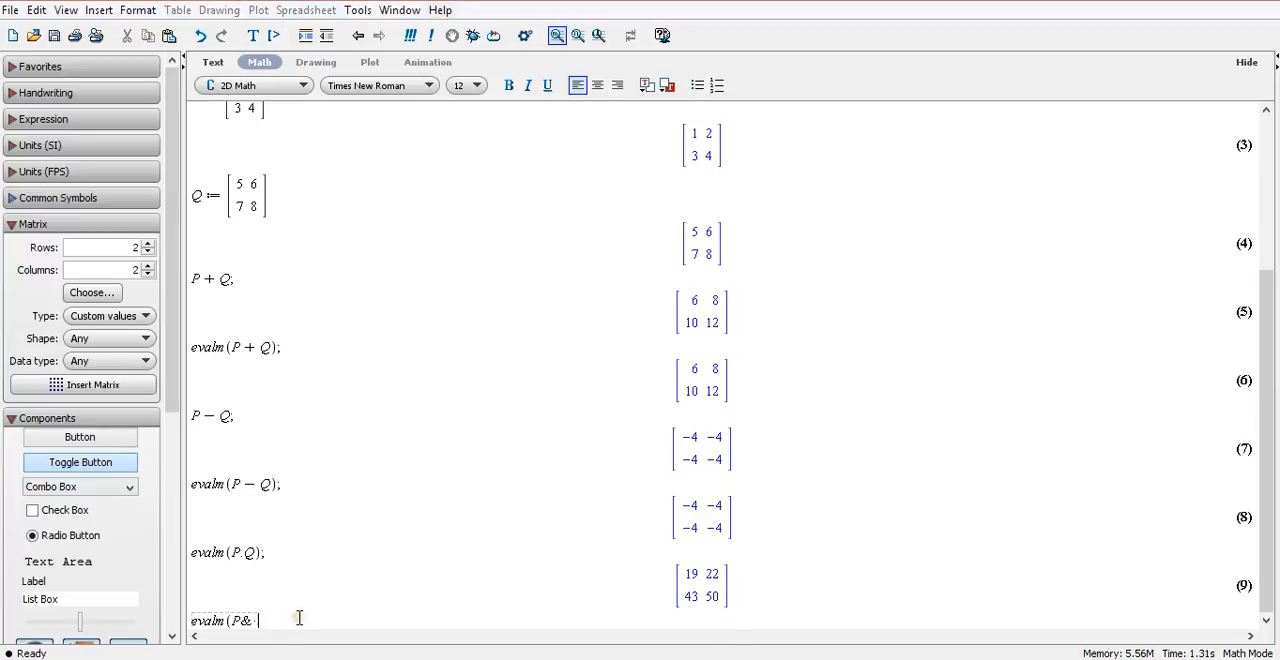
pyautogui.write('q')
pyautogui.press('BackSpace')
pyautogui.write('Q);')
pyautogui.press('Return')
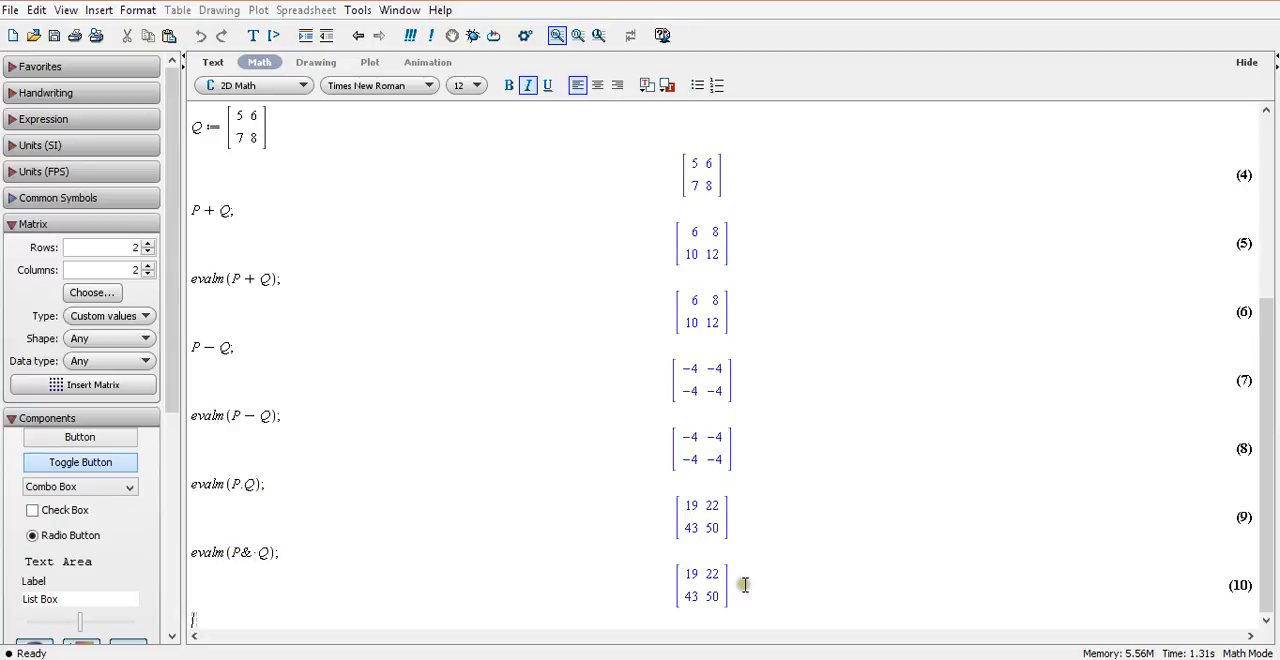
# Compute the determinant of P by evaluating det(P); on a new line below the last output.
pyautogui.click(786, 596)
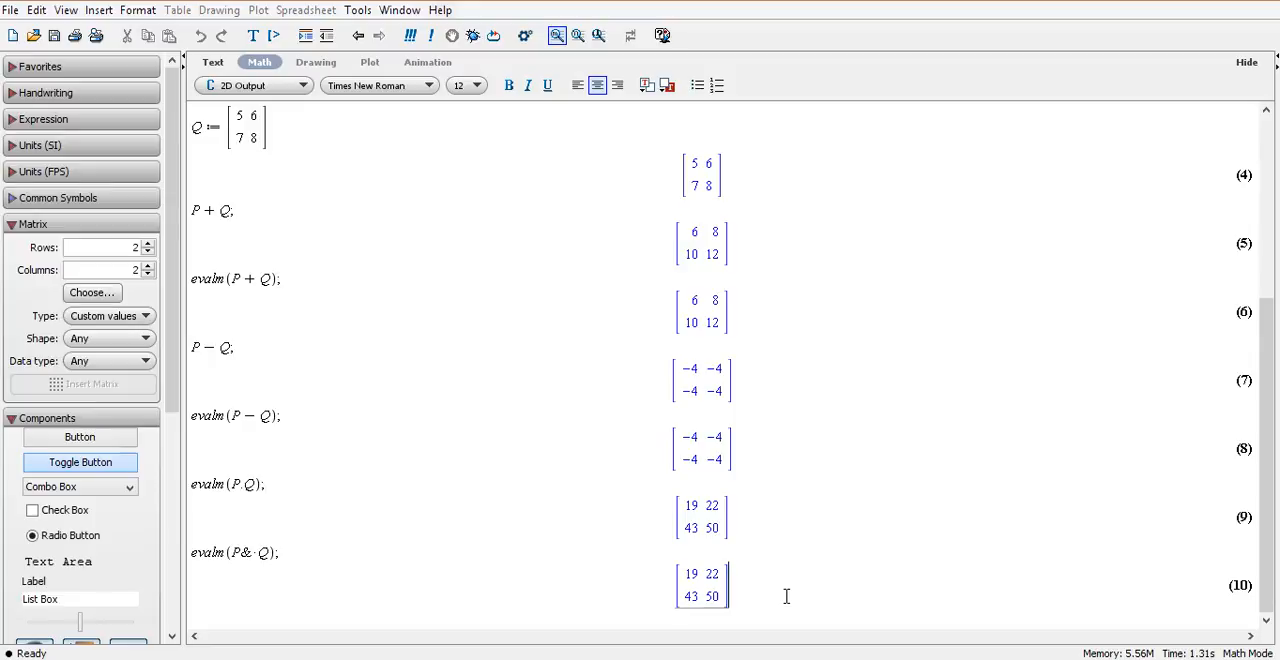
pyautogui.press('Return')
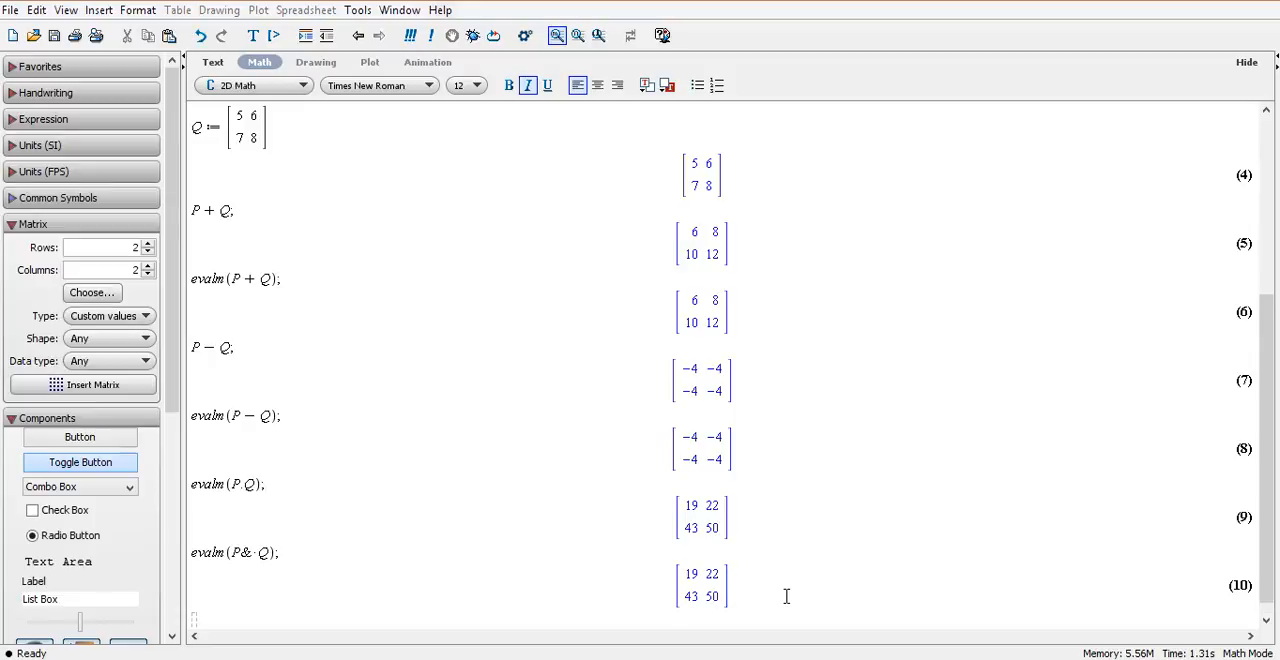
pyautogui.write('det(P);')
pyautogui.press('Return')
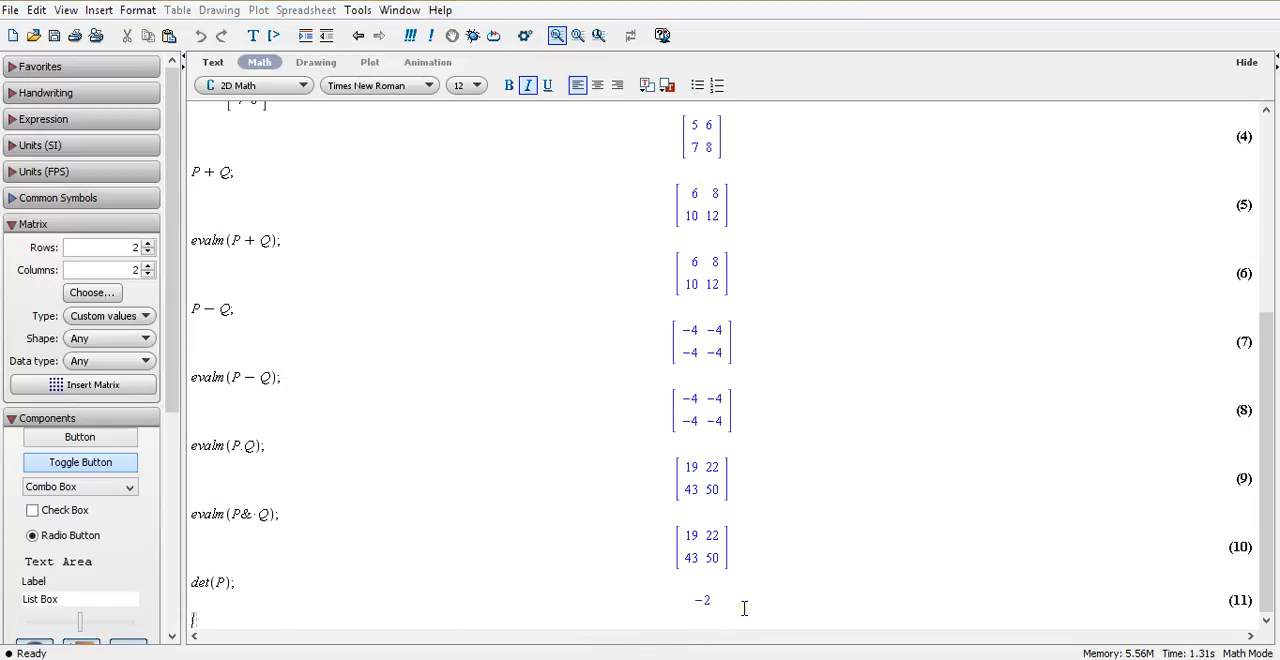
# Compute the determinant of Q by evaluating det(Q); on the new line.
pyautogui.write('det(Q);')
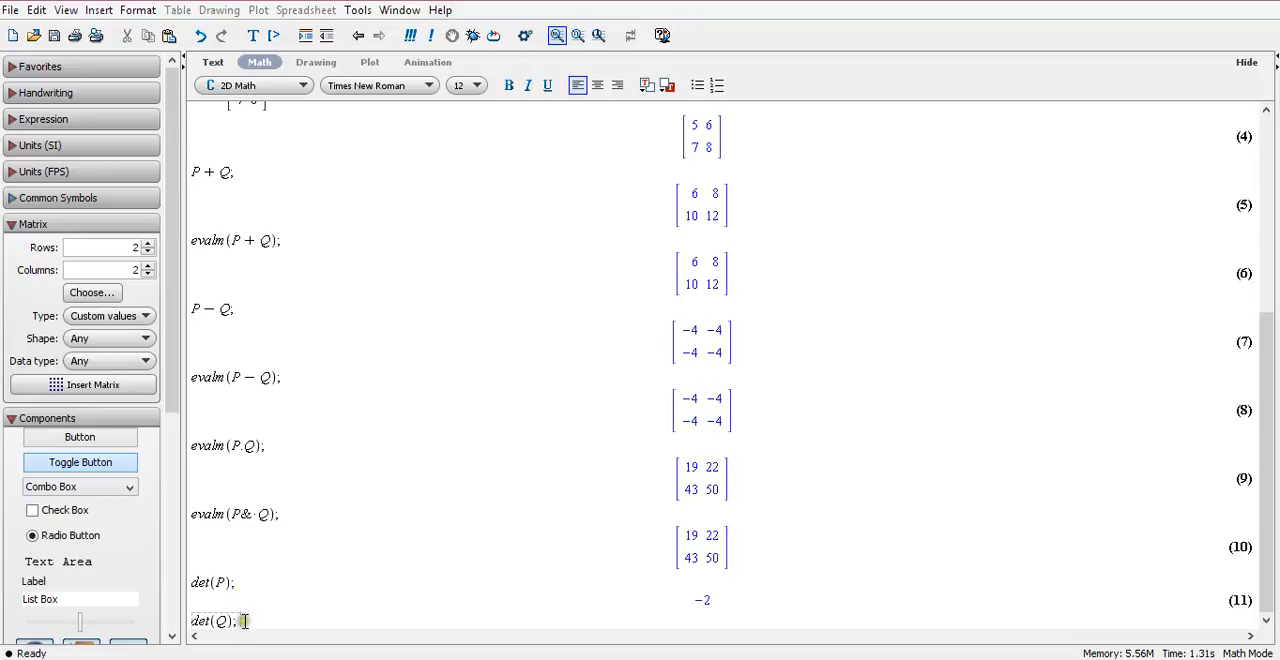
pyautogui.press('Return')
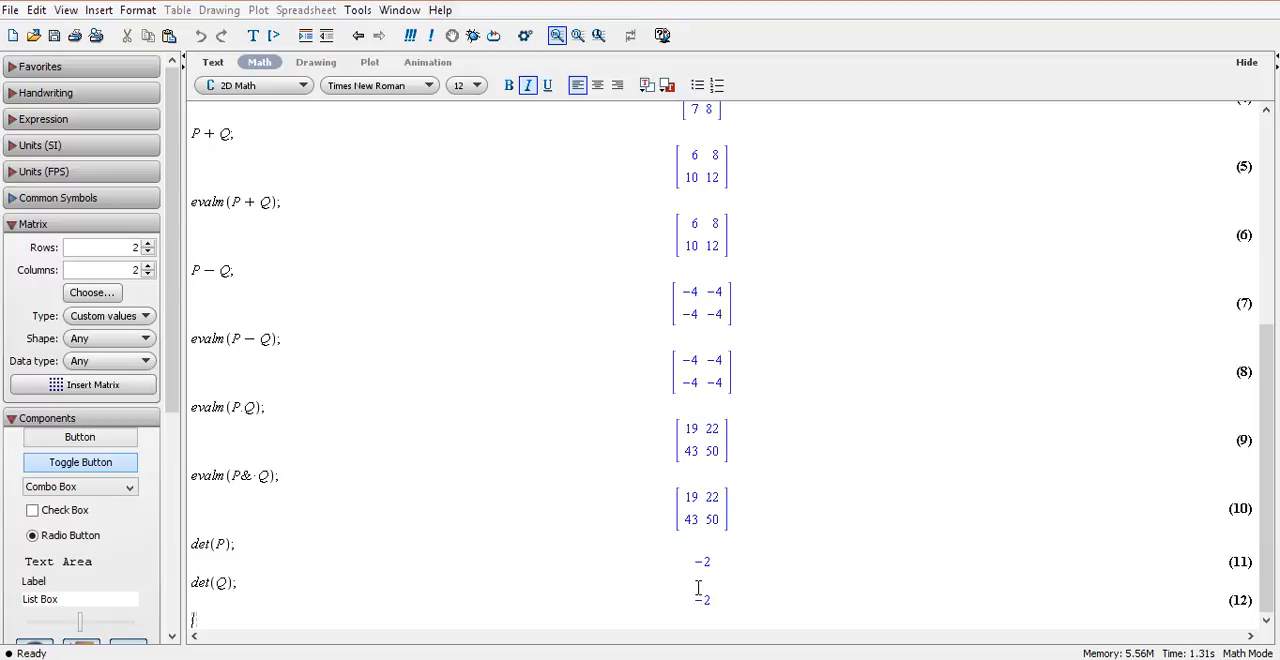
# Transpose matrix P by evaluating transpose(P); on the new line.
pyautogui.write('transpose(')
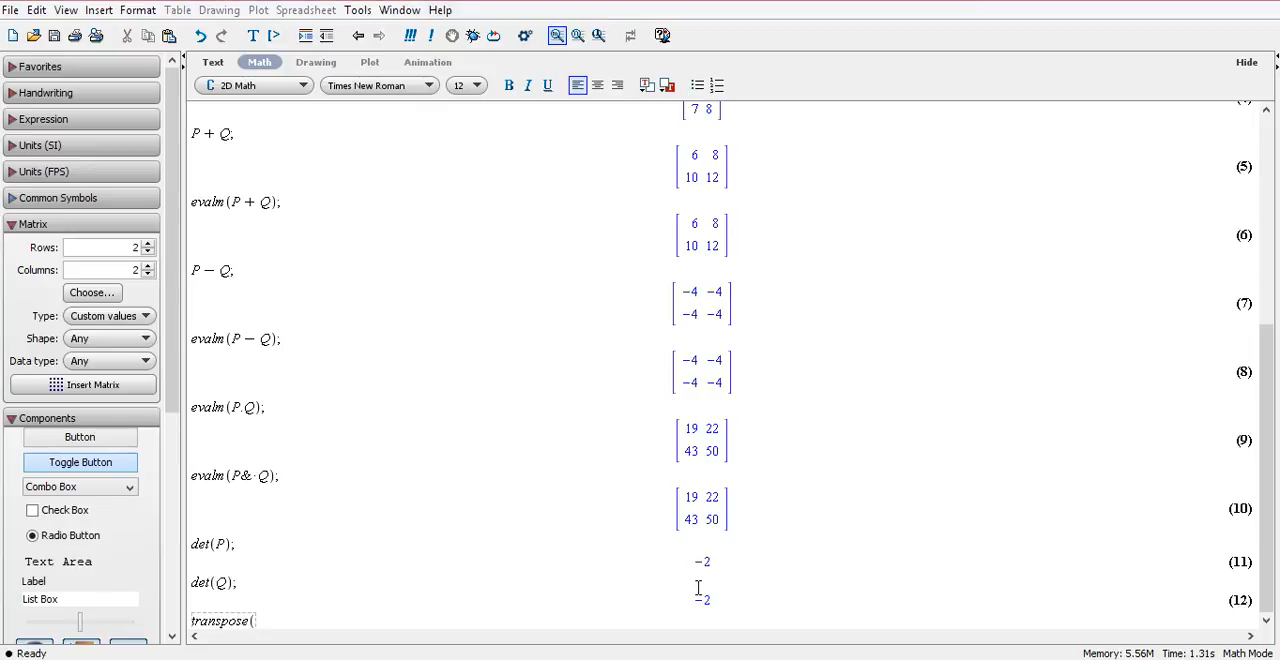
pyautogui.write('P);')
pyautogui.press('Return')
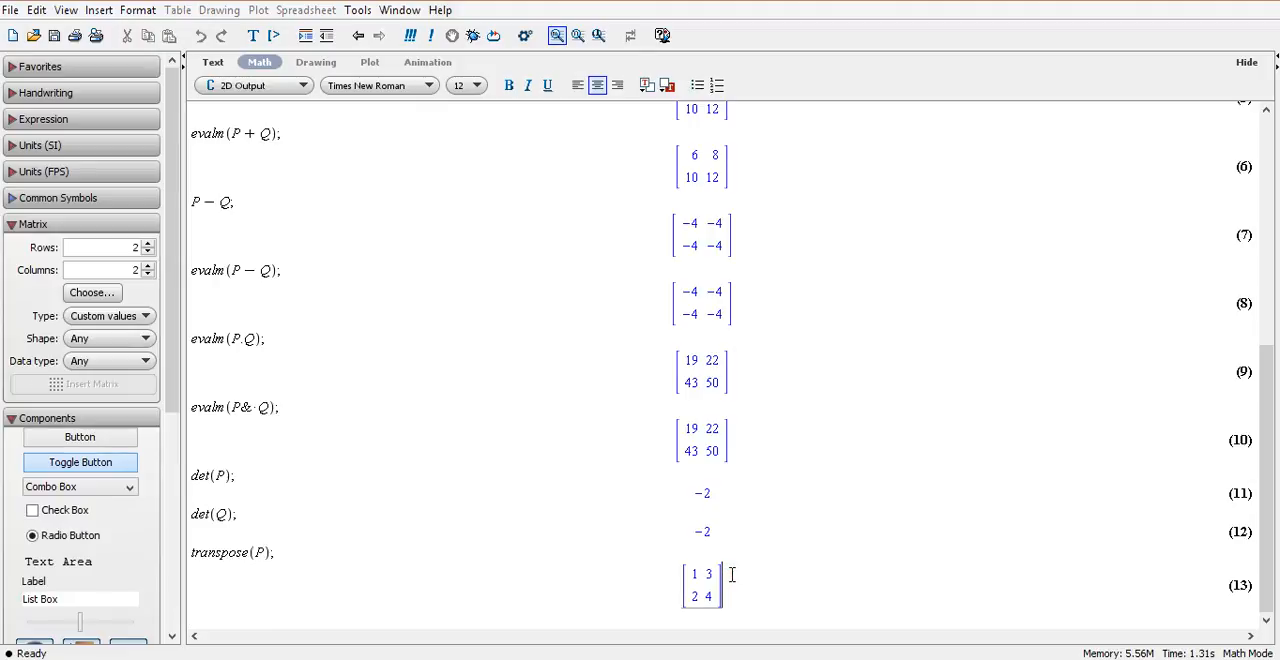
# Transpose matrix Q by evaluating transpose(Q); on a new line.
pyautogui.write('tr')
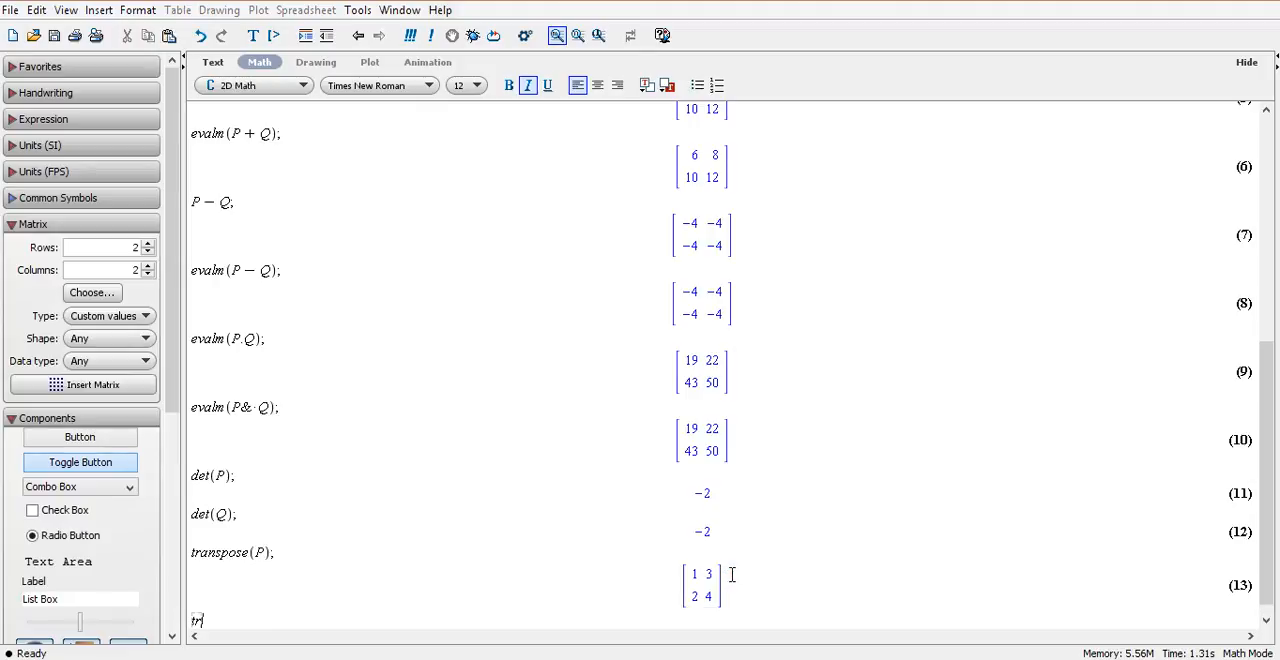
pyautogui.write('anspose(Q')
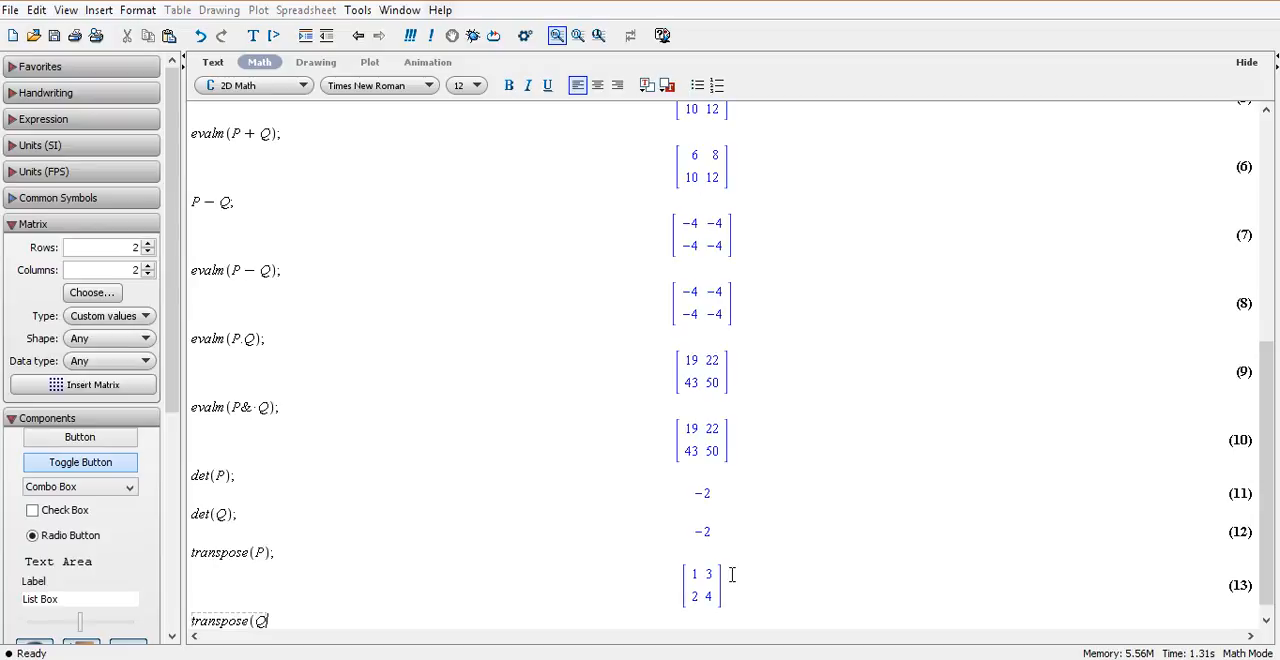
pyautogui.write(');')
pyautogui.press('Return')
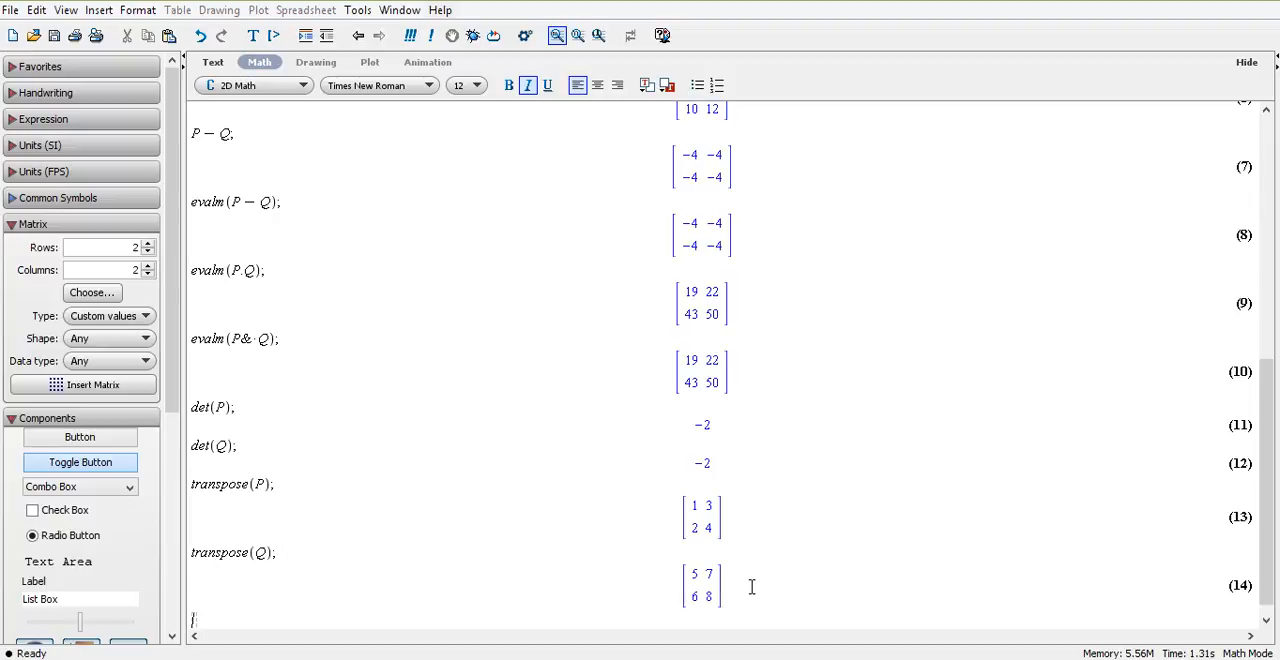
# Compute the adjoint of P by evaluating adj(P); on the new line.
pyautogui.write('adj')
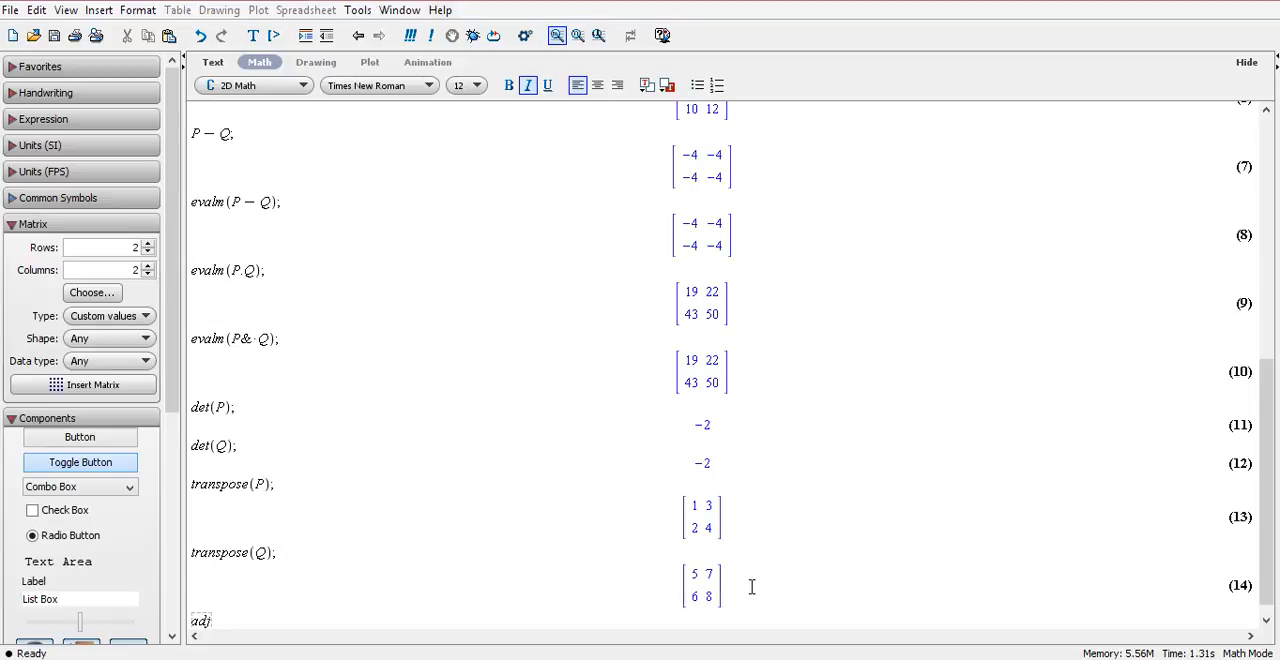
pyautogui.write('(P);')
pyautogui.press('Return')
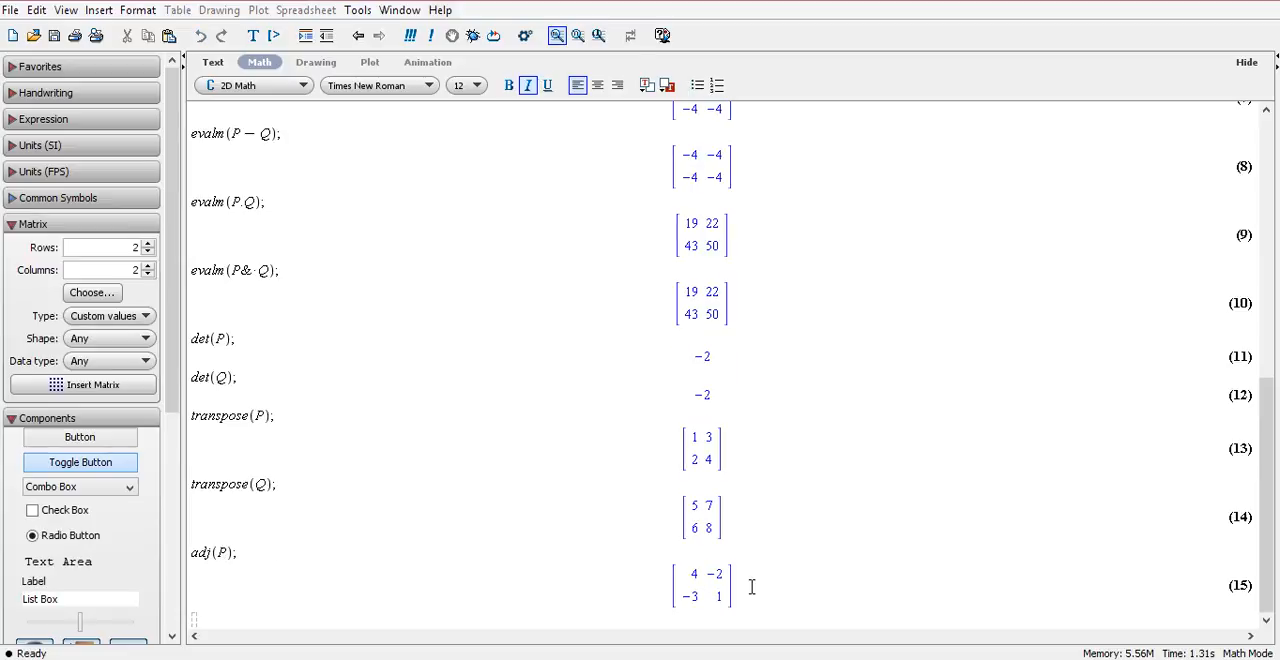
# Compute the adjoint of Q by evaluating adj(Q); on the new line, correcting any misspelled function name.
pyautogui.write('d')
pyautogui.press('BackSpace')
pyautogui.write('adh(')
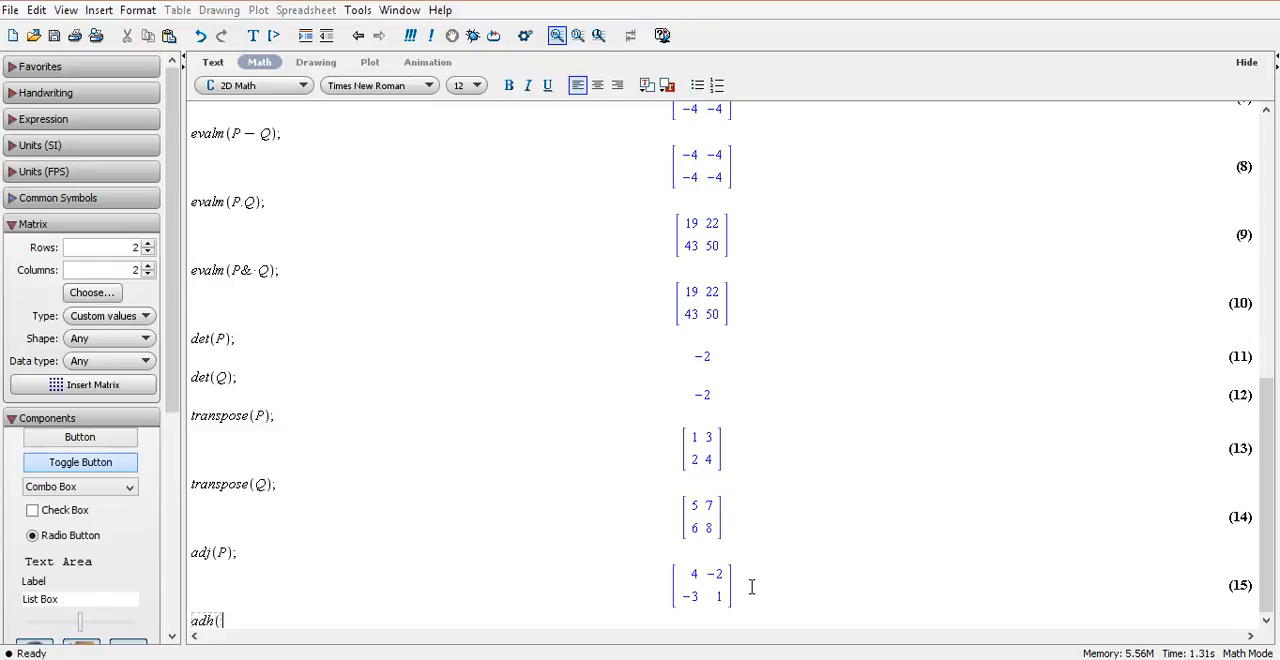
pyautogui.write('Q')
pyautogui.press('BackSpace')
pyautogui.press('BackSpace')
pyautogui.press('BackSpace')
pyautogui.write('j(')
pyautogui.press('BackSpace')
pyautogui.write('(Q);')
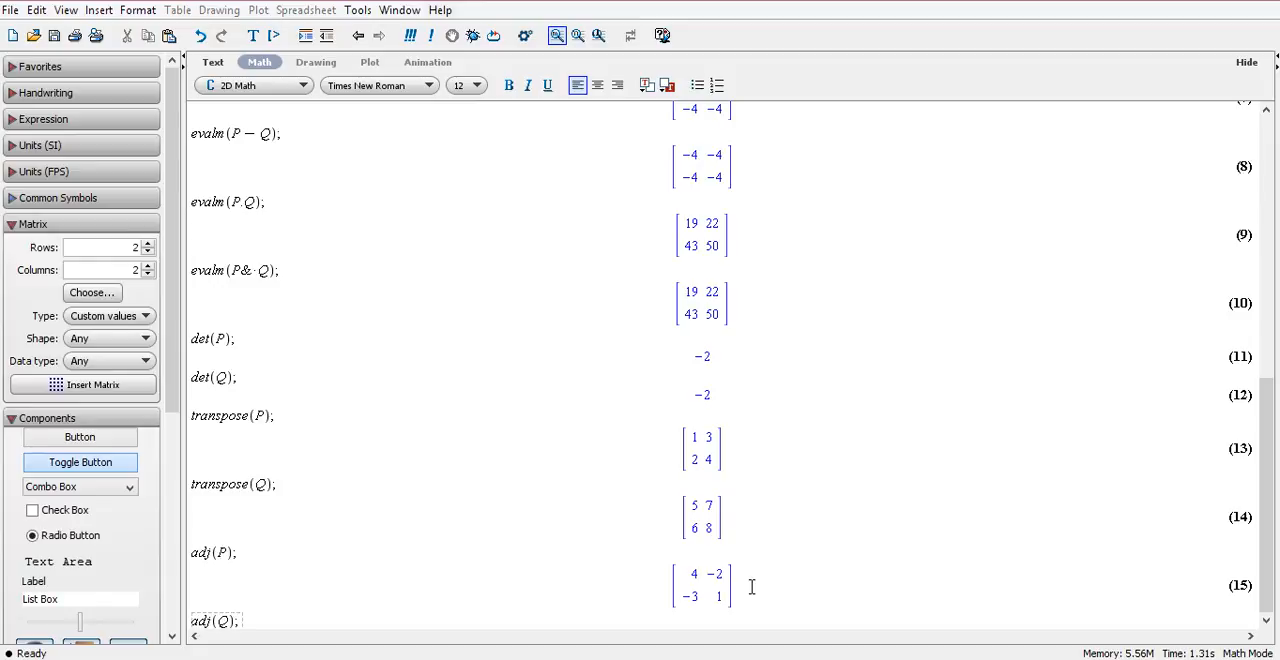
pyautogui.press('Return')
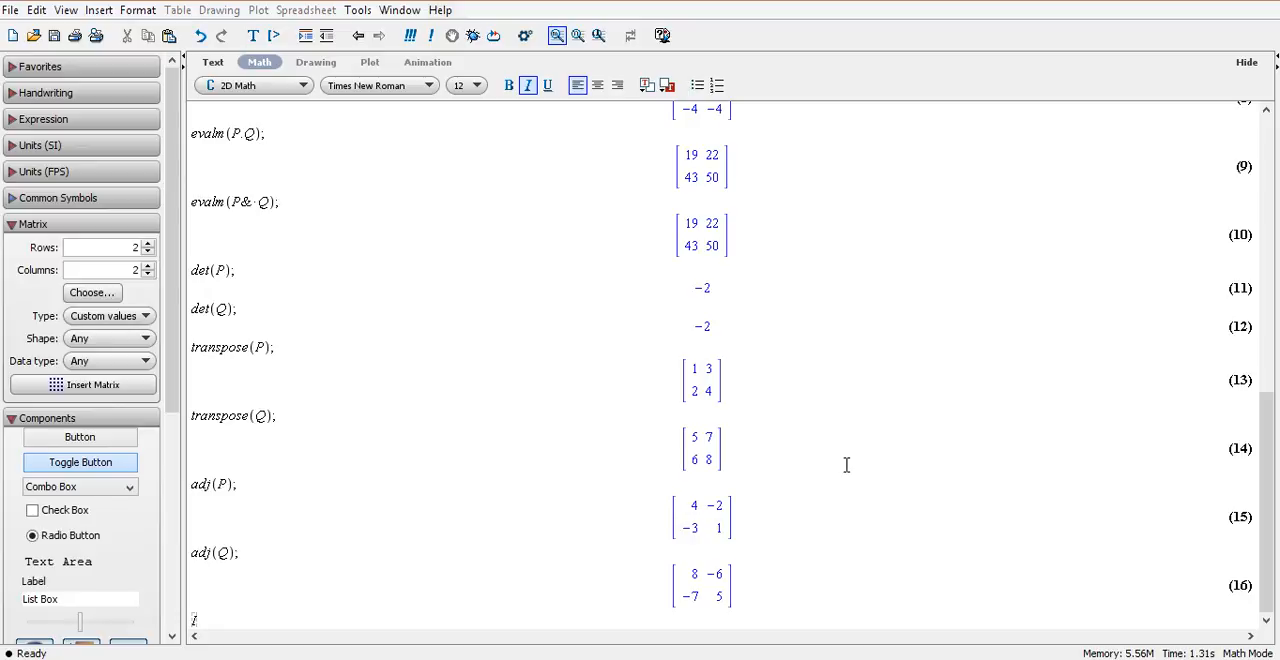
# Compute the inverse of P by evaluating inverse(P); on the new line.
pyautogui.write('nverse(')
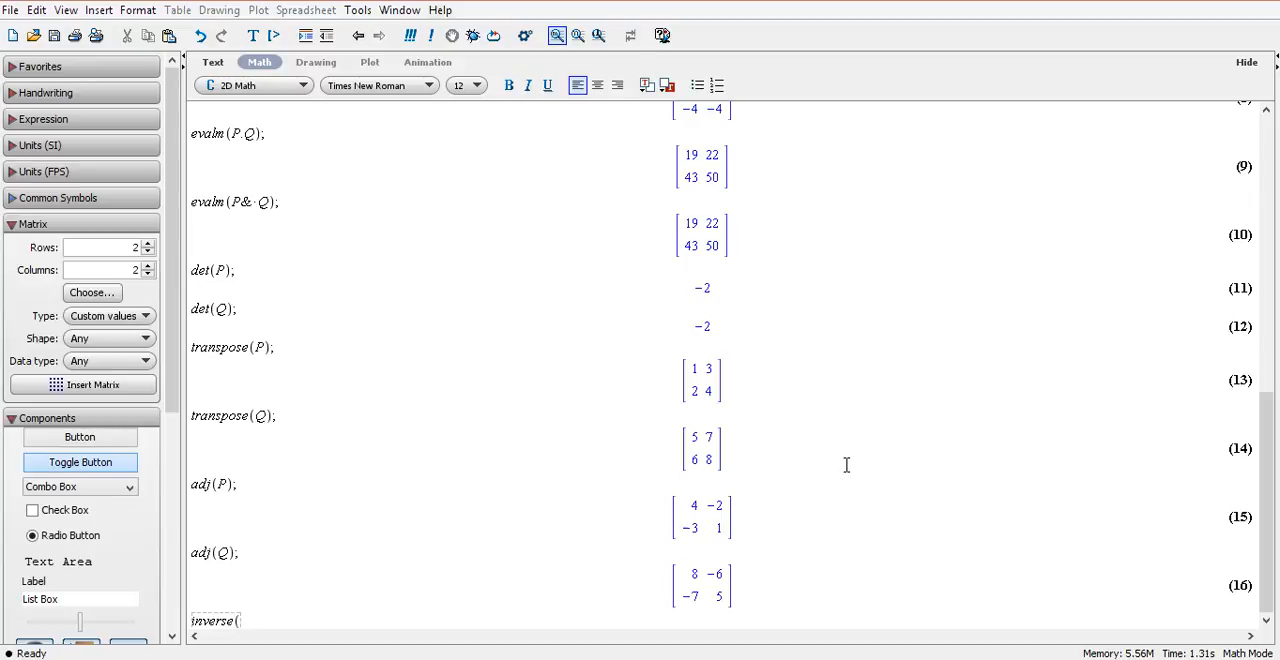
pyautogui.write('P);')
pyautogui.press('Return')
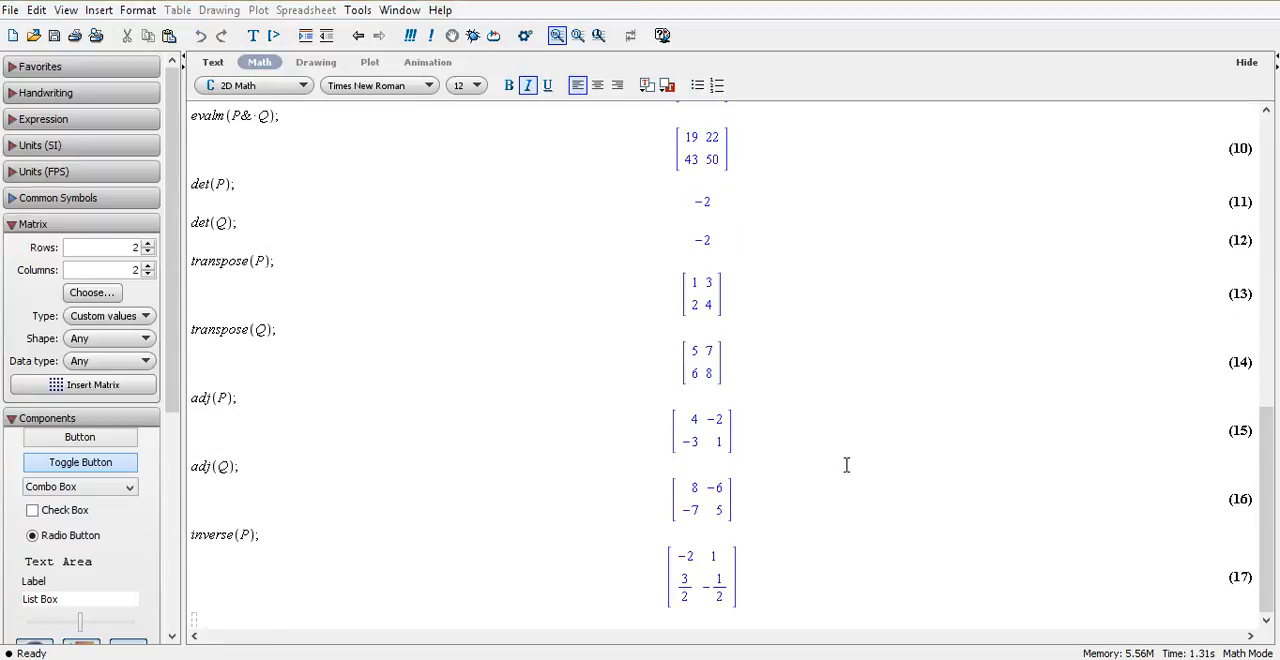
# Compute the inverse of Q by evaluating inverse(Q); on the new line.
pyautogui.write('inverse(')
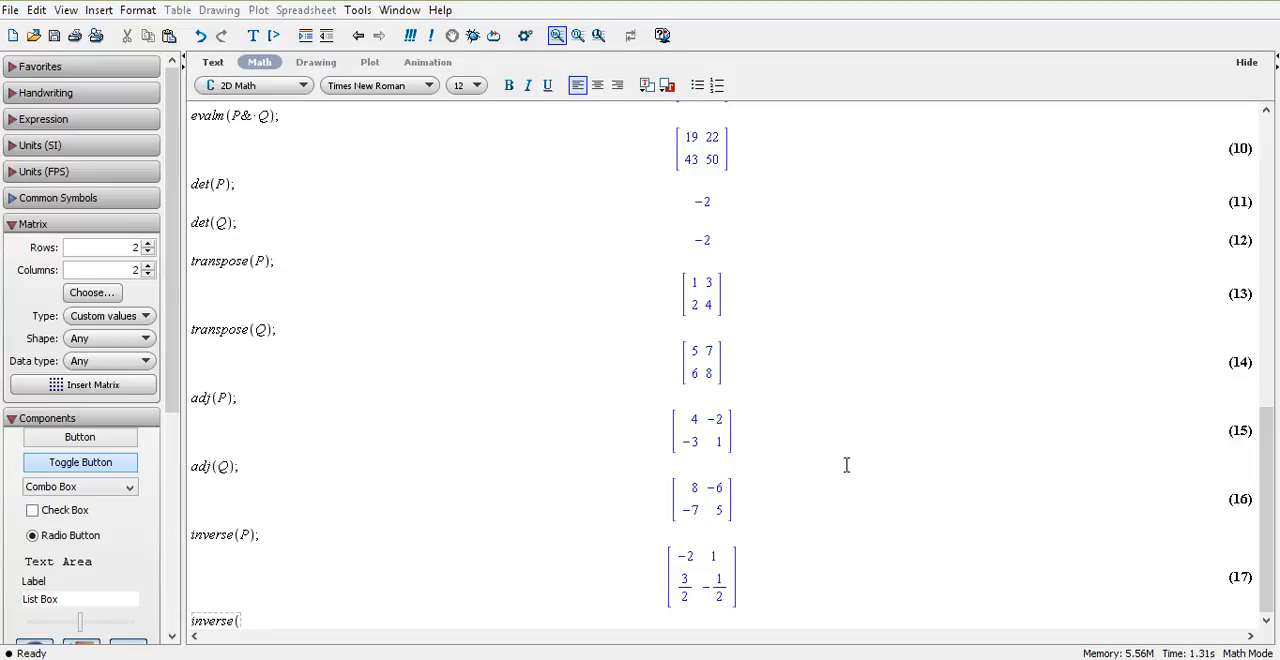
pyautogui.write('Q);')
pyautogui.press('Return')
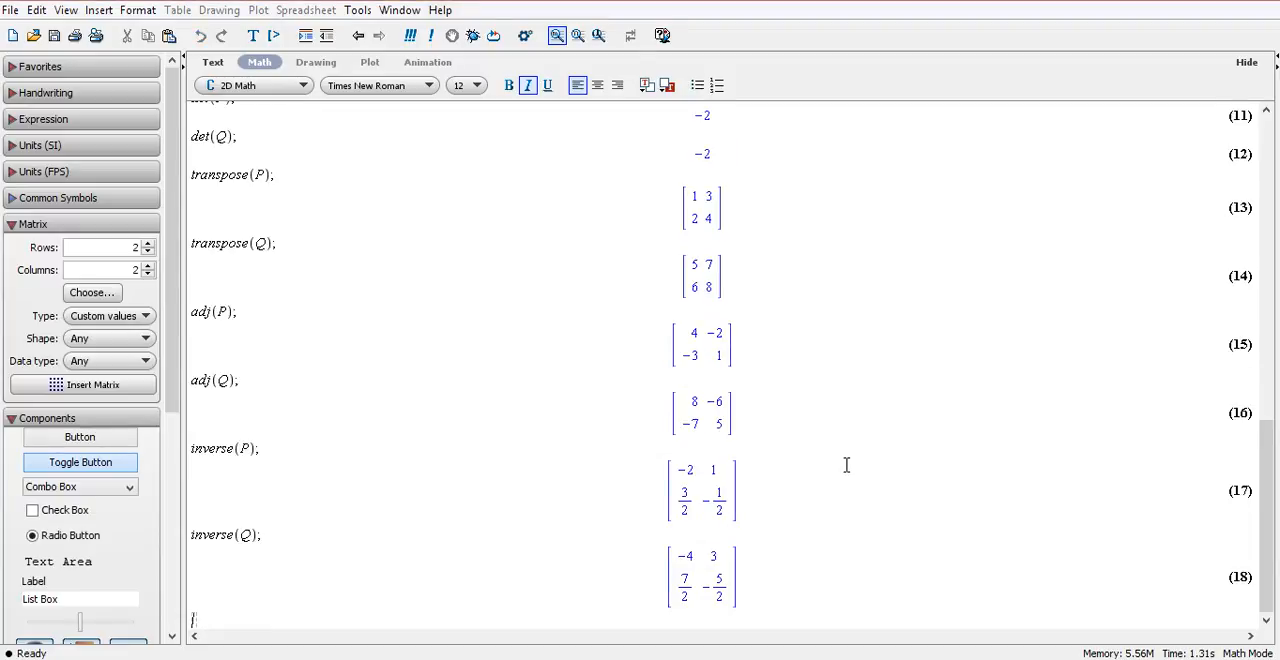
# Review the whole worksheet from the first matrix definition through the arithmetic, determinant, transpose, adjoint and inverse commands.
pyautogui.moveTo(1249, 514); pyautogui.dragTo(1262, 200)
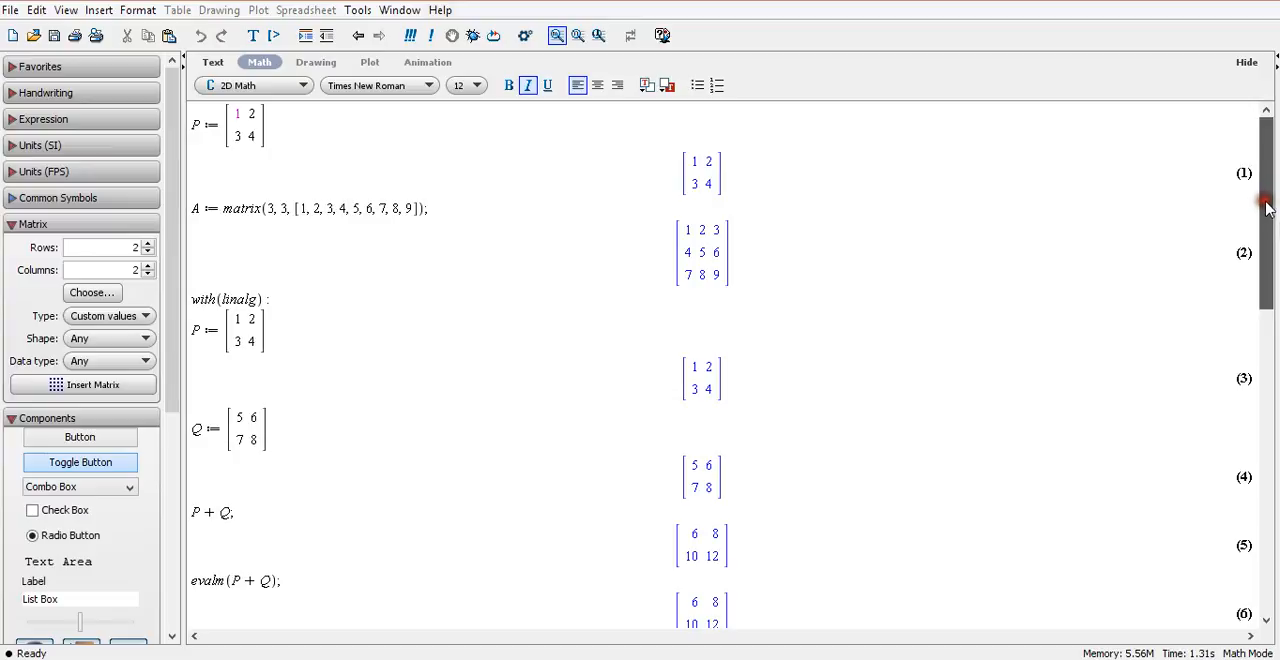
pyautogui.moveTo(1265, 207); pyautogui.dragTo(1265, 229)
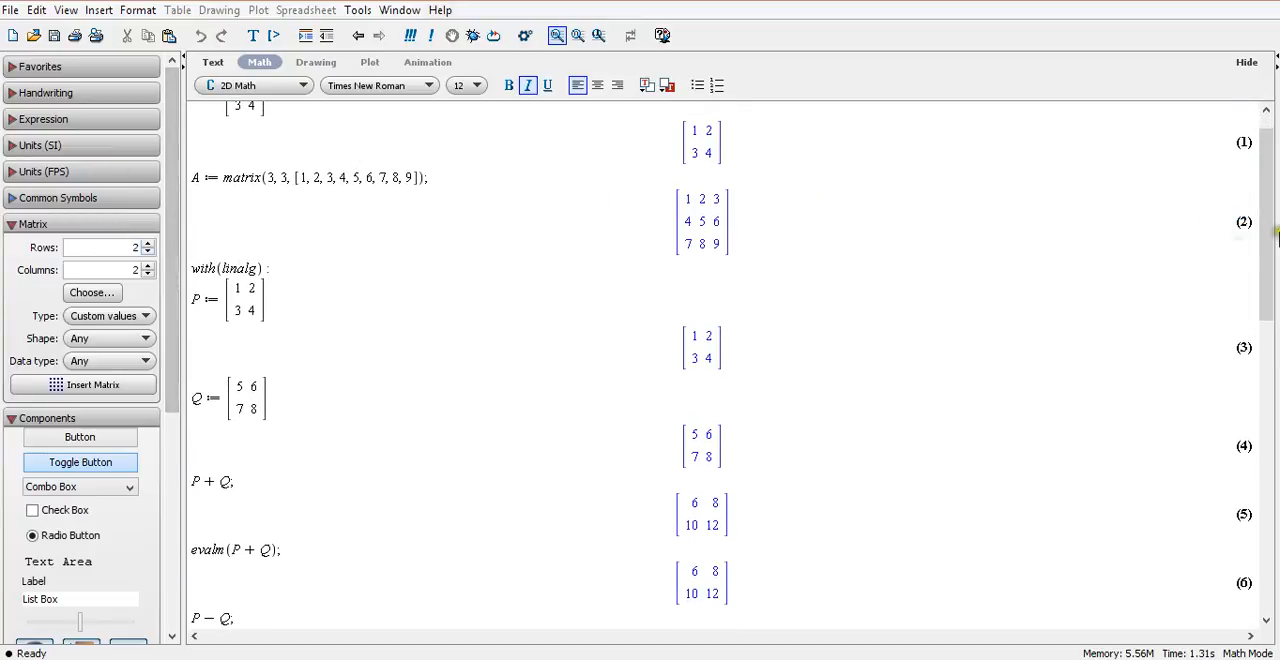
pyautogui.moveTo(1266, 210); pyautogui.dragTo(1266, 198)
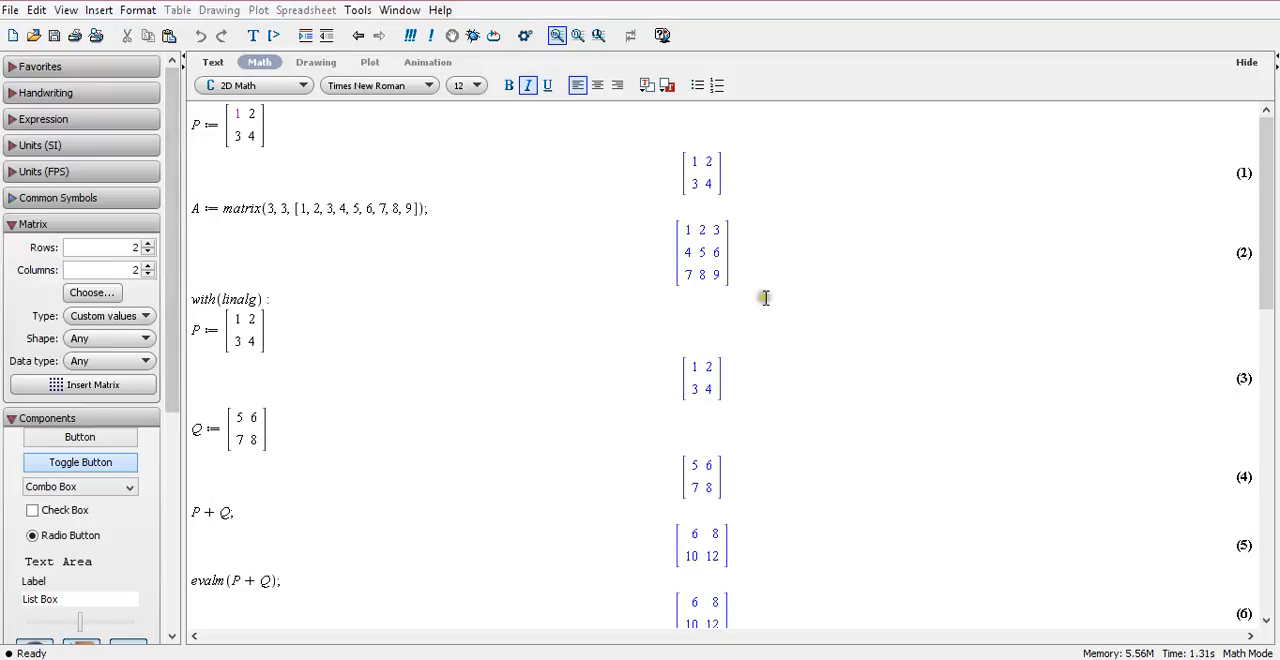
pyautogui.moveTo(1268, 240); pyautogui.dragTo(1270, 313)
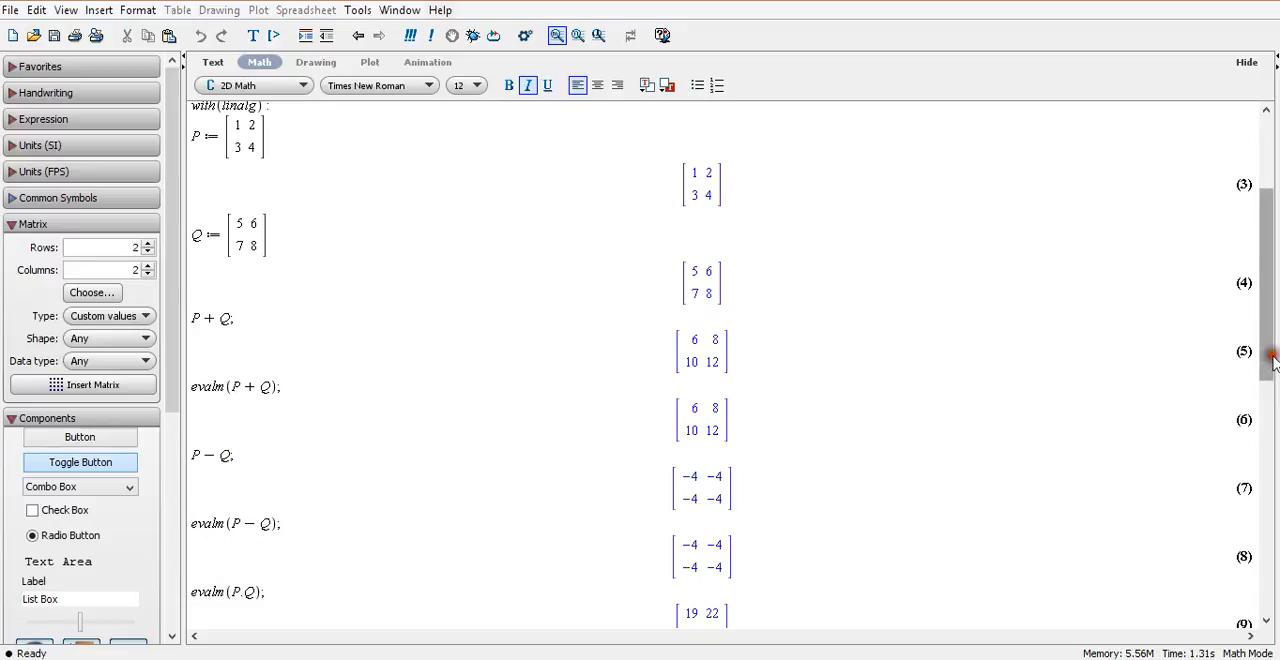
pyautogui.moveTo(1273, 358); pyautogui.dragTo(1275, 470)
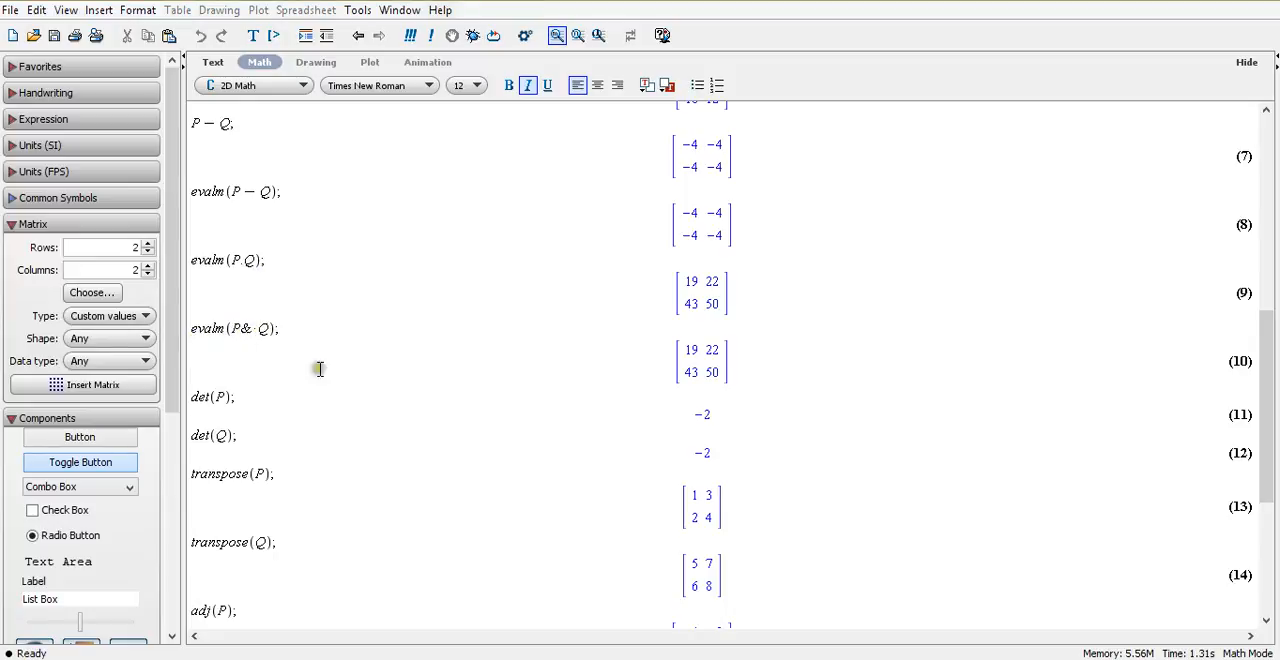
pyautogui.moveTo(1274, 345); pyautogui.dragTo(1273, 428)
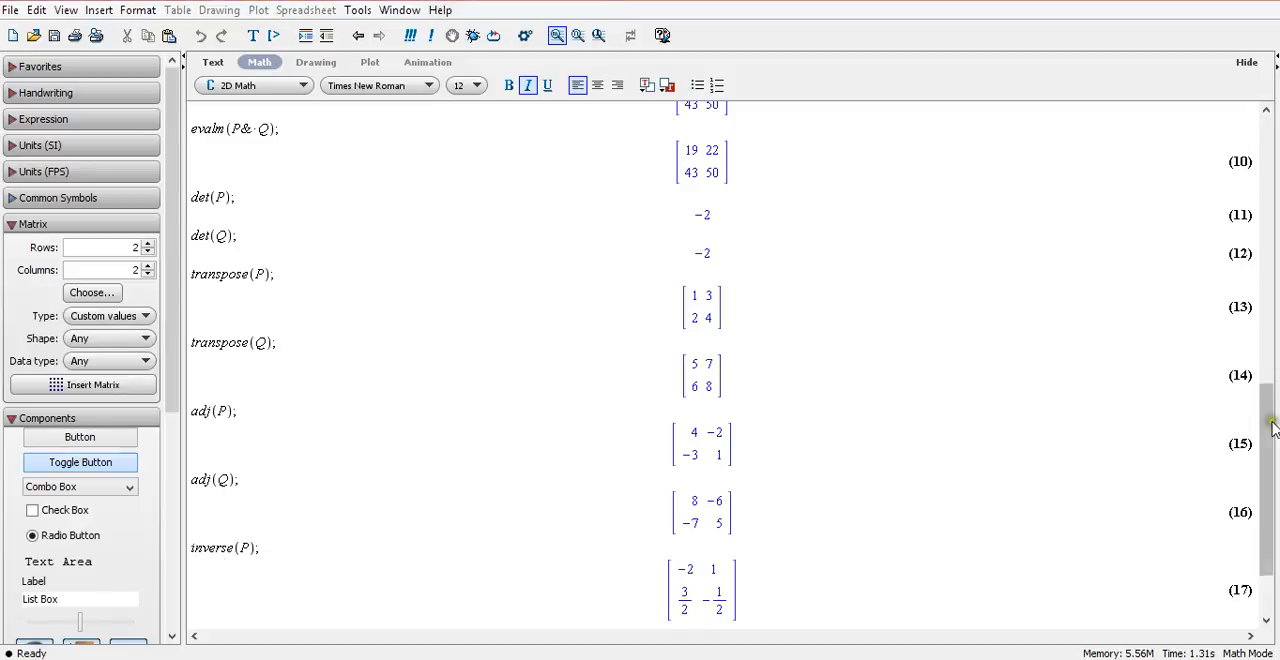
pyautogui.moveTo(1270, 471); pyautogui.dragTo(1272, 508)
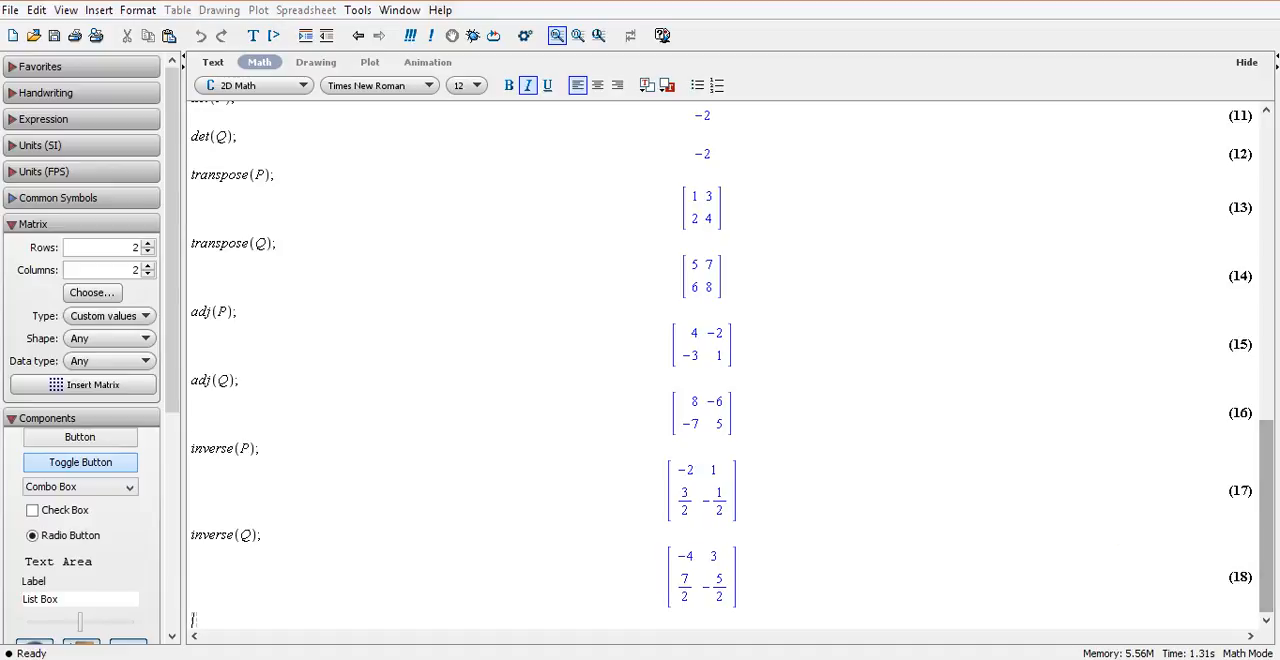
pyautogui.moveTo(655, 659)
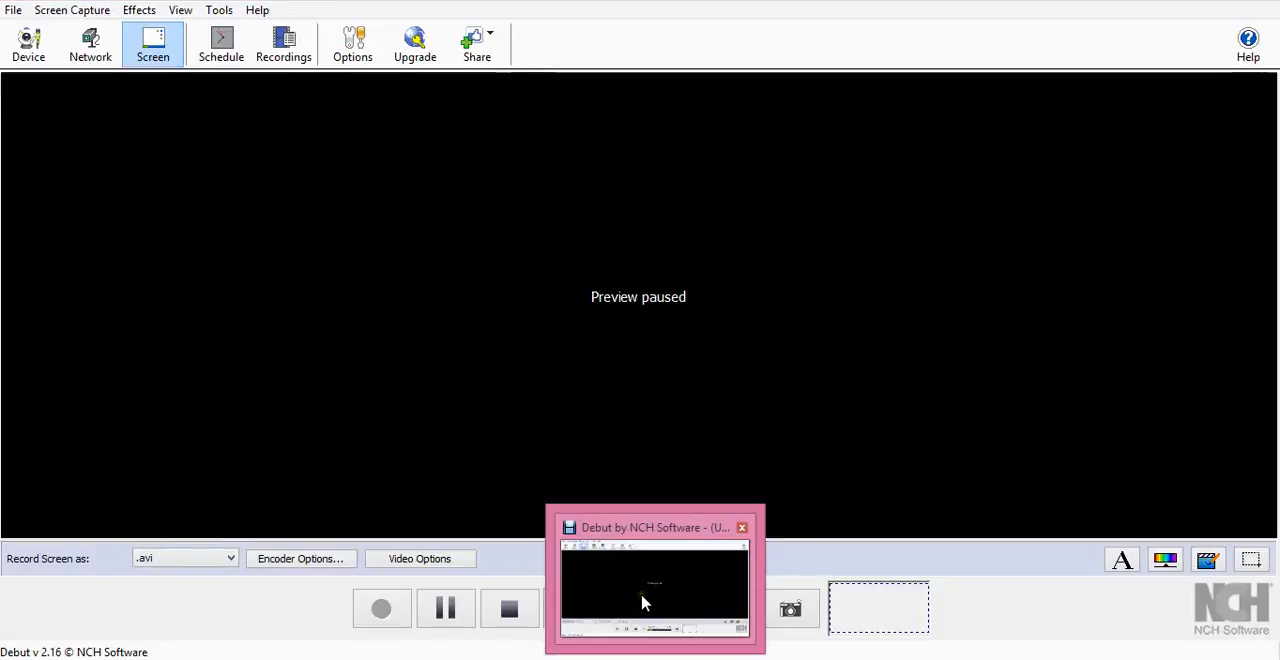
pyautogui.click(644, 603)
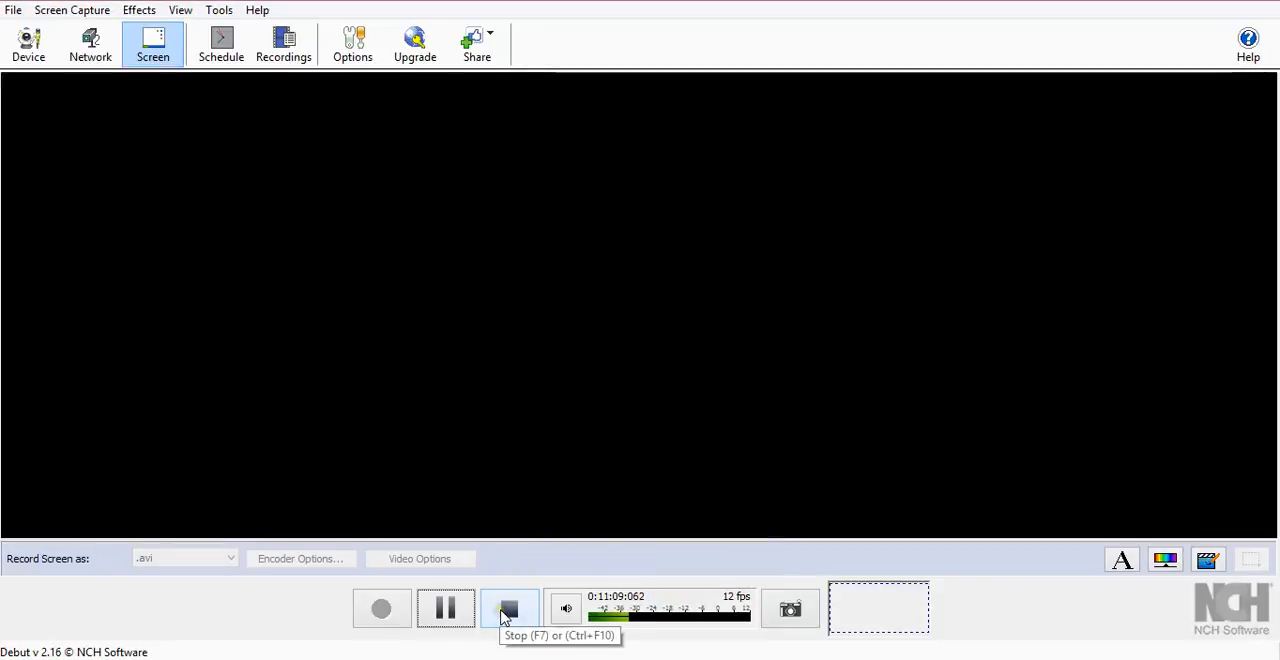